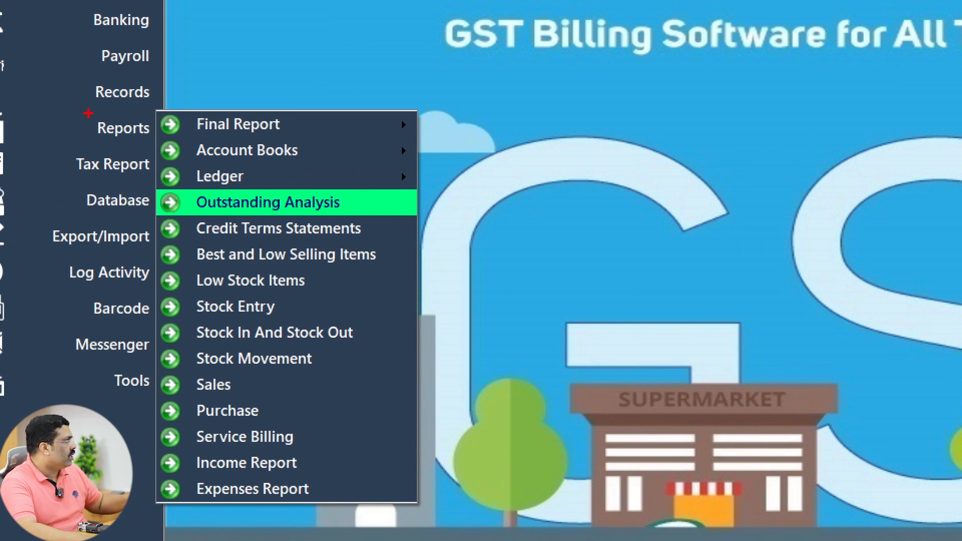
# Drag across the screen and dismiss the open pop-up with Escape.
pyautogui.moveTo(158, 190)
pyautogui.mouseDown()
pyautogui.moveTo(311, 220)
pyautogui.moveTo(401, 218)
pyautogui.mouseUp()
pyautogui.press('Escape')
# Open the Outstanding Balance Report from 05/01/2021 and preview the customer Receivable report.
pyautogui.click(64, 171)
pyautogui.click(152, 202)
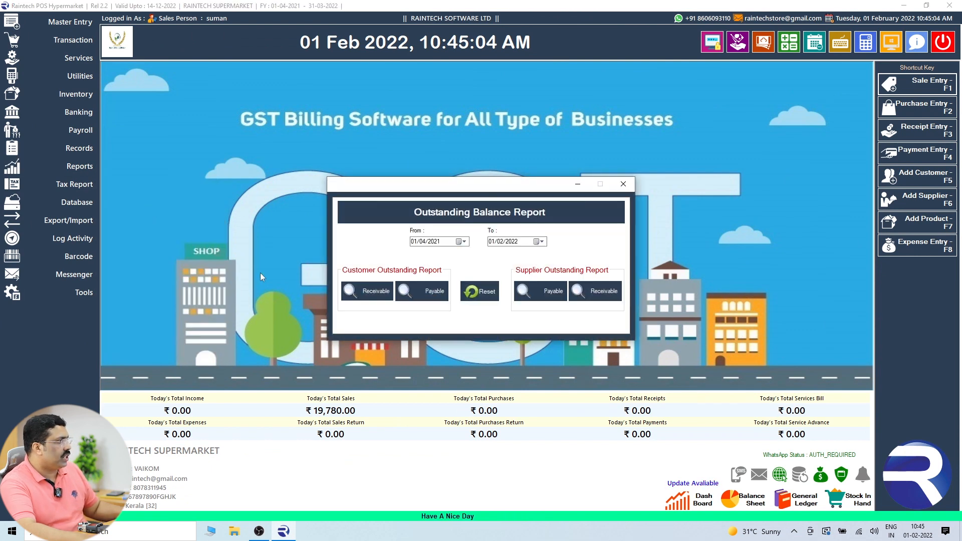
pyautogui.click(461, 241)
pyautogui.click(416, 256)
pyautogui.click(416, 256)
pyautogui.click(416, 256)
pyautogui.click(435, 282)
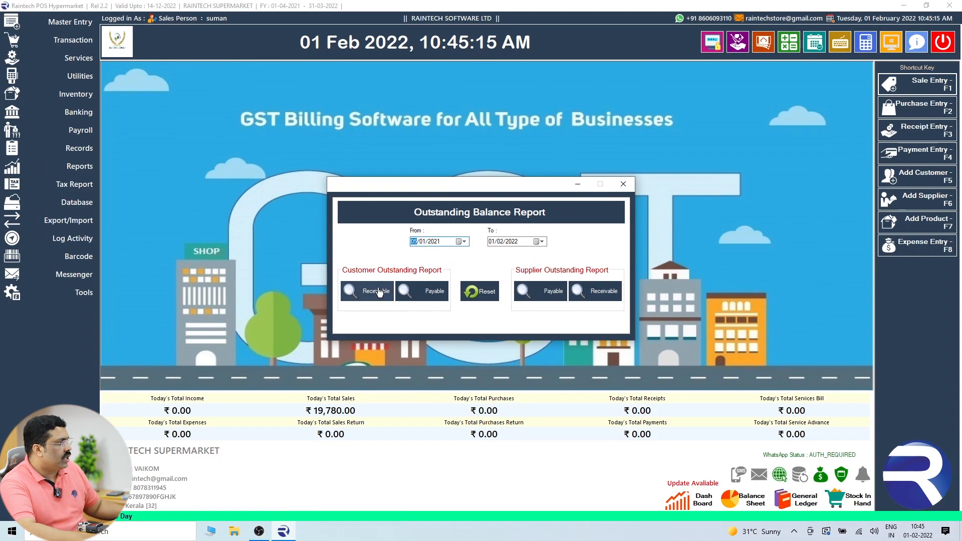
pyautogui.click(386, 310)
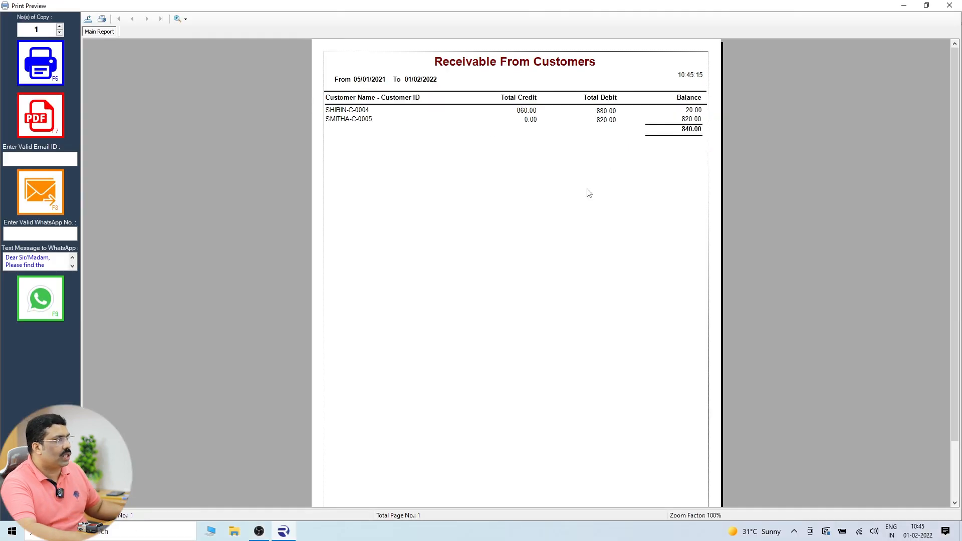
# Preview the supplier Payable report showing 1,356,956.00, then close it and the report window.
pyautogui.click(949, 5)
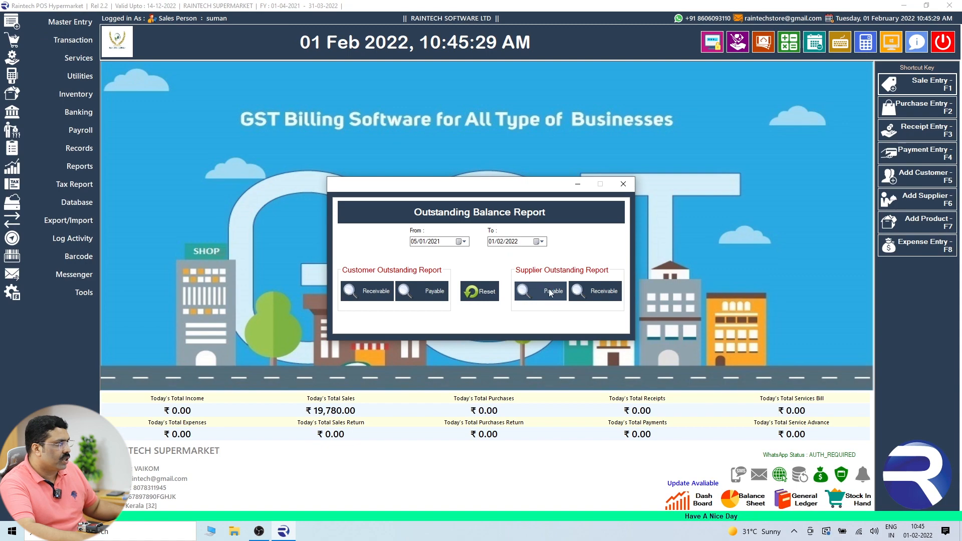
pyautogui.click(548, 290)
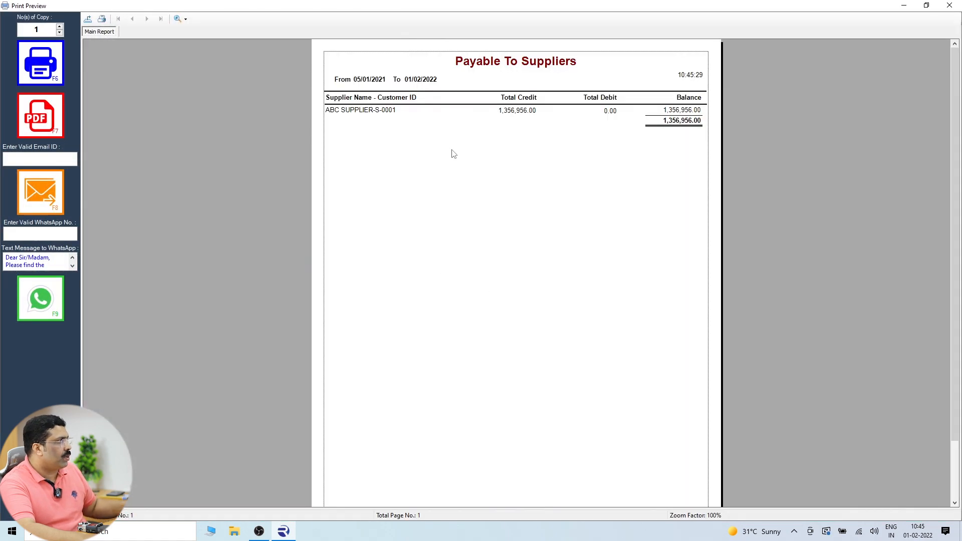
pyautogui.click(674, 111)
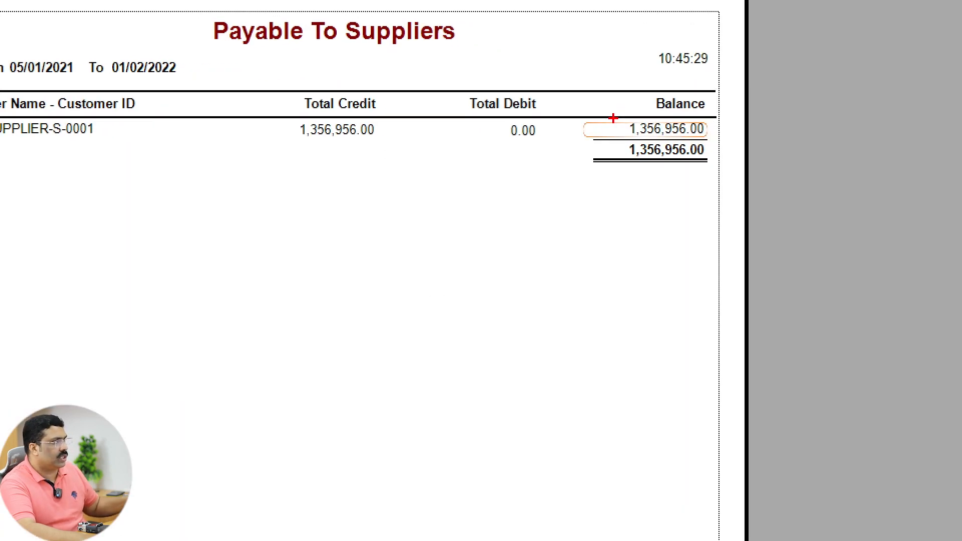
pyautogui.moveTo(611, 141); pyautogui.dragTo(707, 171)
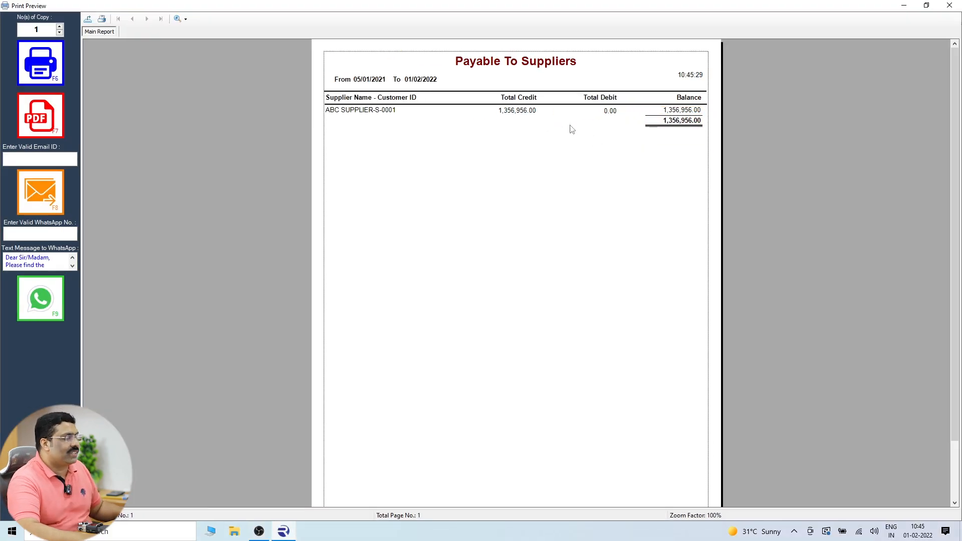
pyautogui.click(948, 6)
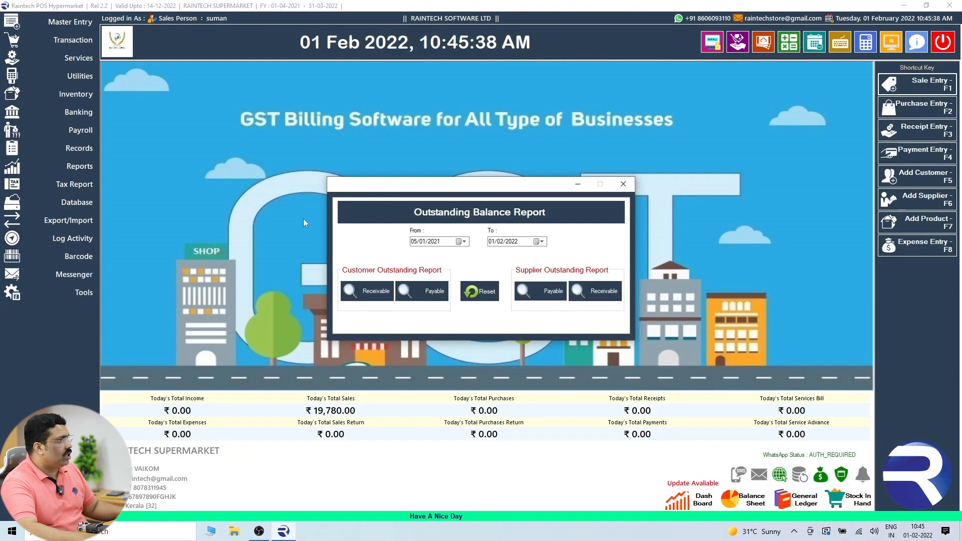
pyautogui.click(623, 184)
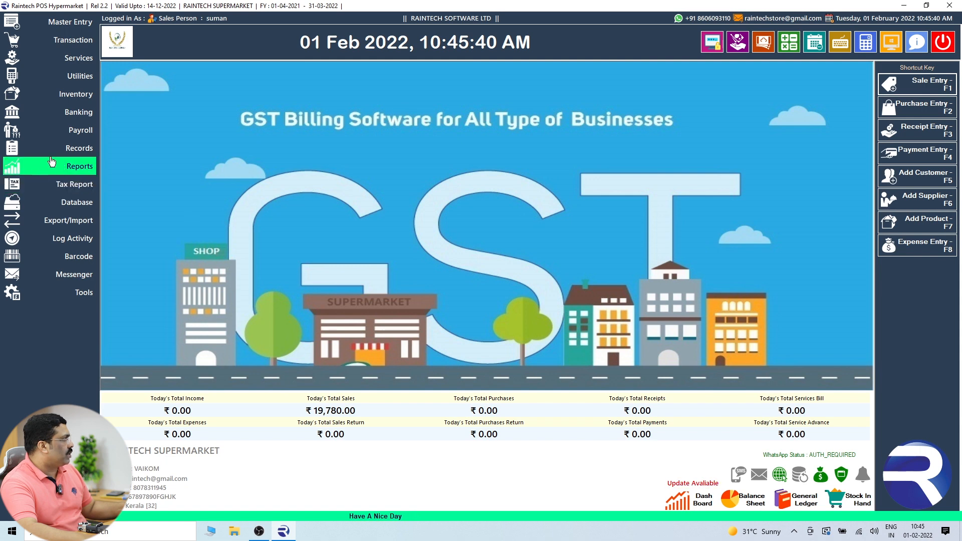
# Open Customer Outstanding Balance and switch between Receivable and Payable, showing 20.00 and 820.00 owed, then close it.
pyautogui.click(56, 155)
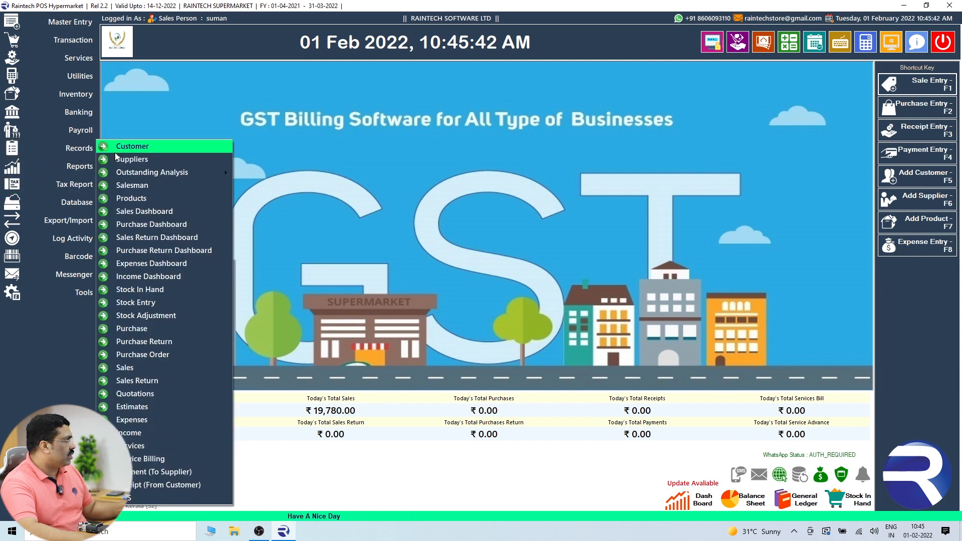
pyautogui.moveTo(125, 179)
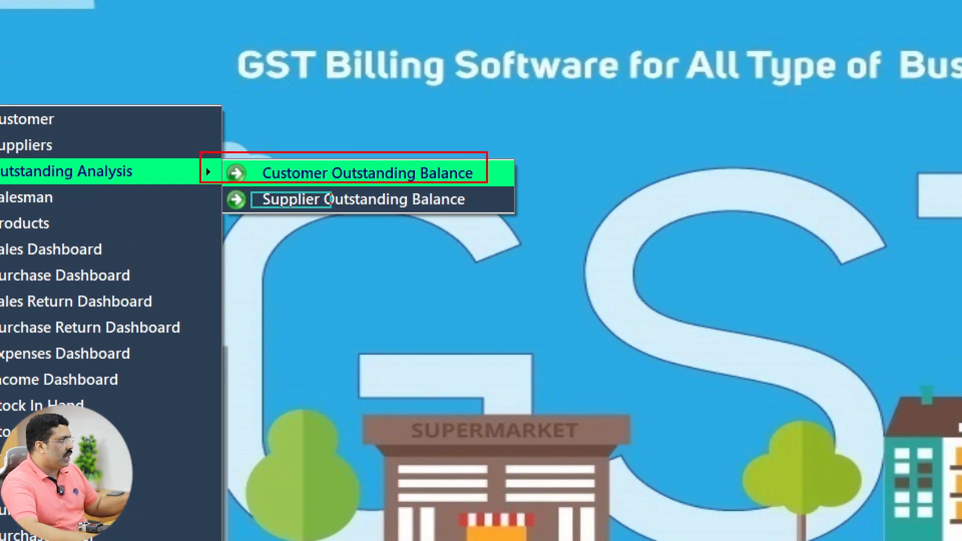
pyautogui.press('Escape')
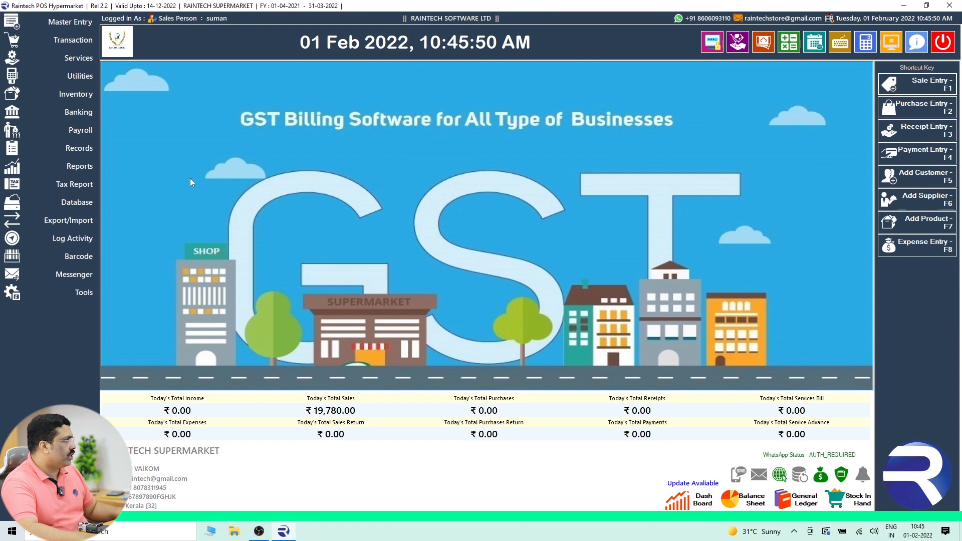
pyautogui.click(82, 152)
pyautogui.moveTo(166, 172)
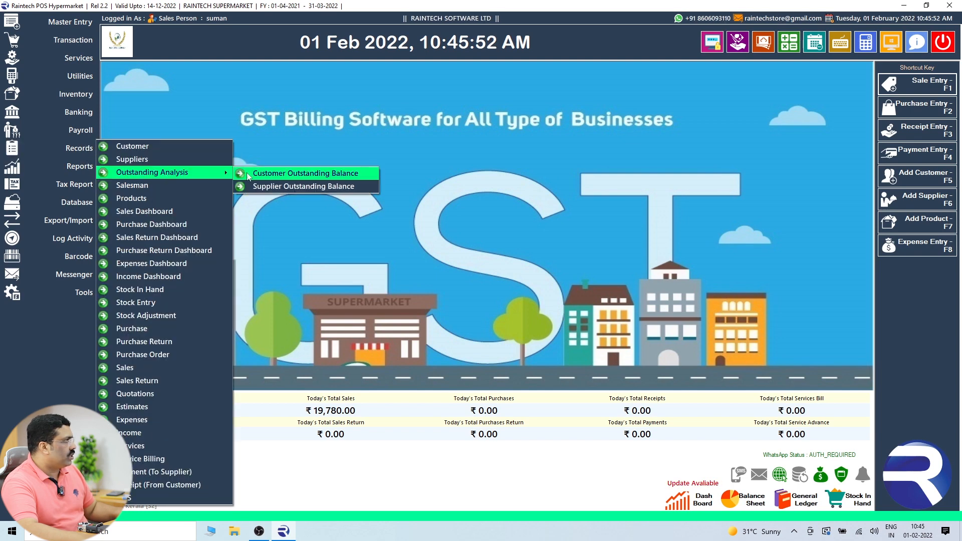
pyautogui.click(270, 172)
pyautogui.click(420, 193)
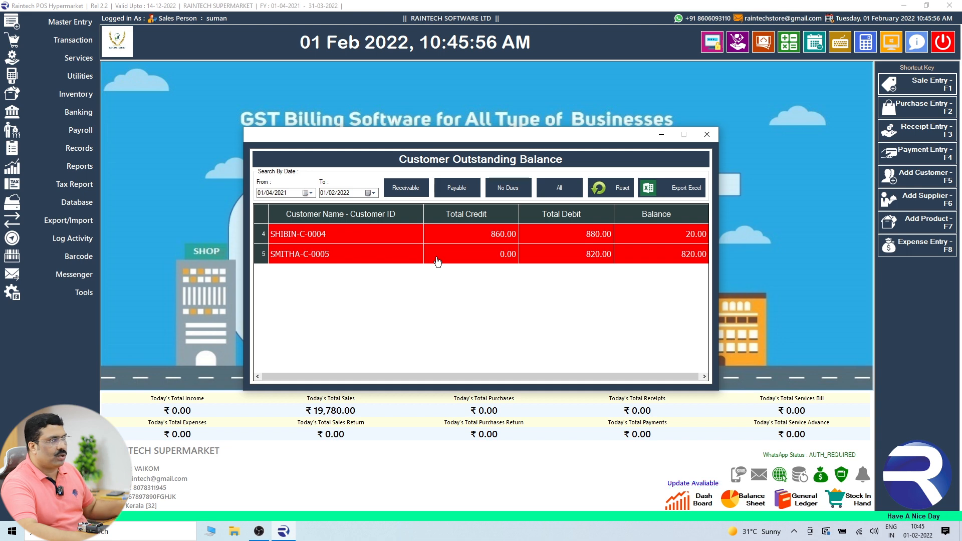
pyautogui.click(458, 191)
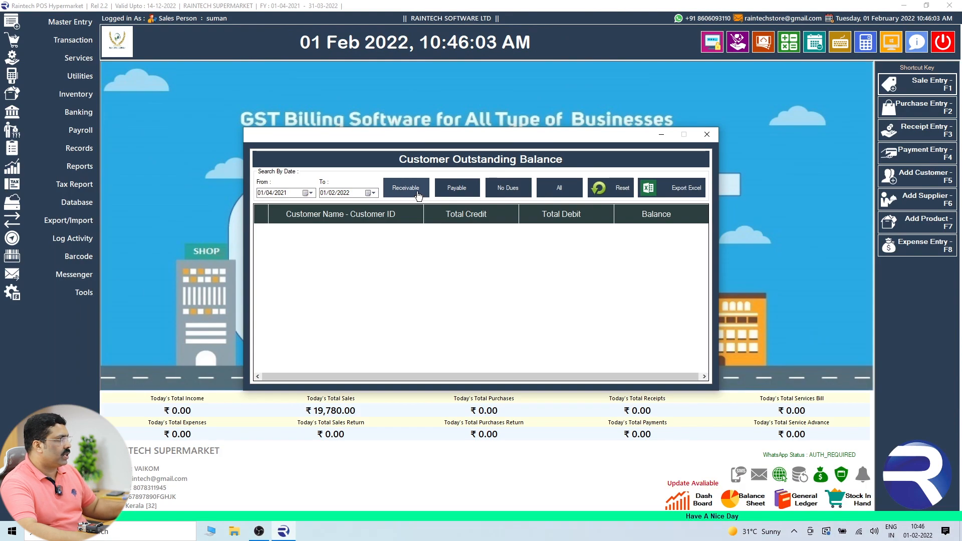
pyautogui.click(354, 186)
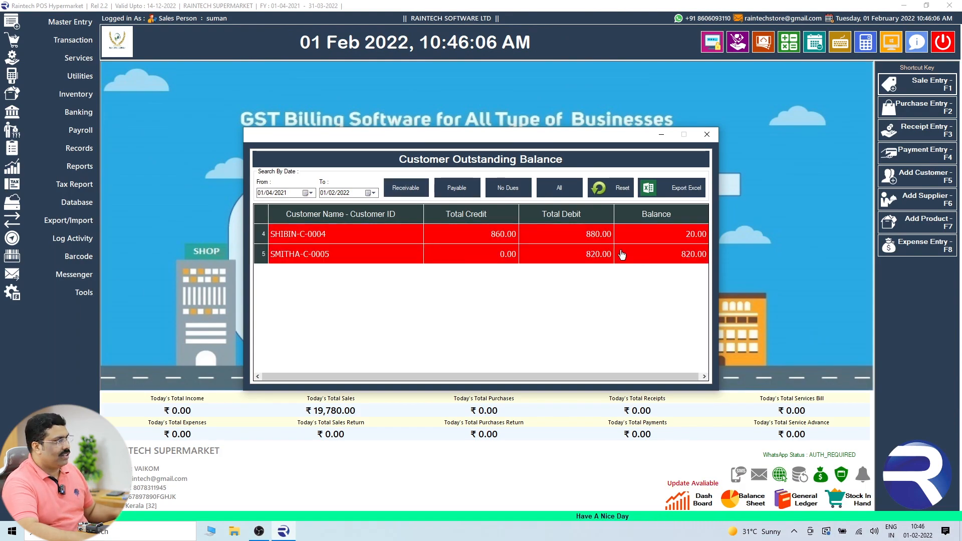
pyautogui.press('Escape')
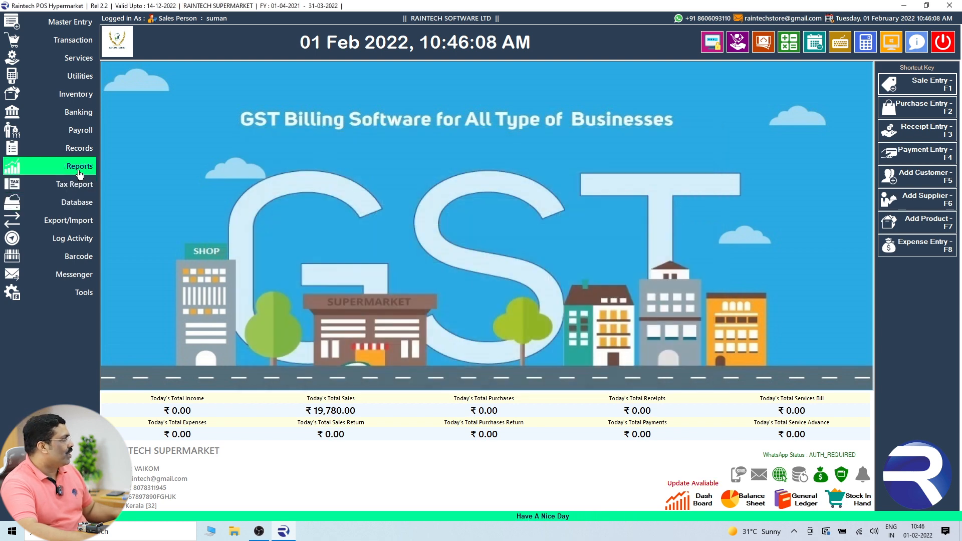
# View Supplier Outstanding Balance under Payable, Receivable and All, with 13,56,956.00 owed to ABC SUPPLIER, then close it.
pyautogui.click(79, 152)
pyautogui.moveTo(145, 172)
pyautogui.click(264, 184)
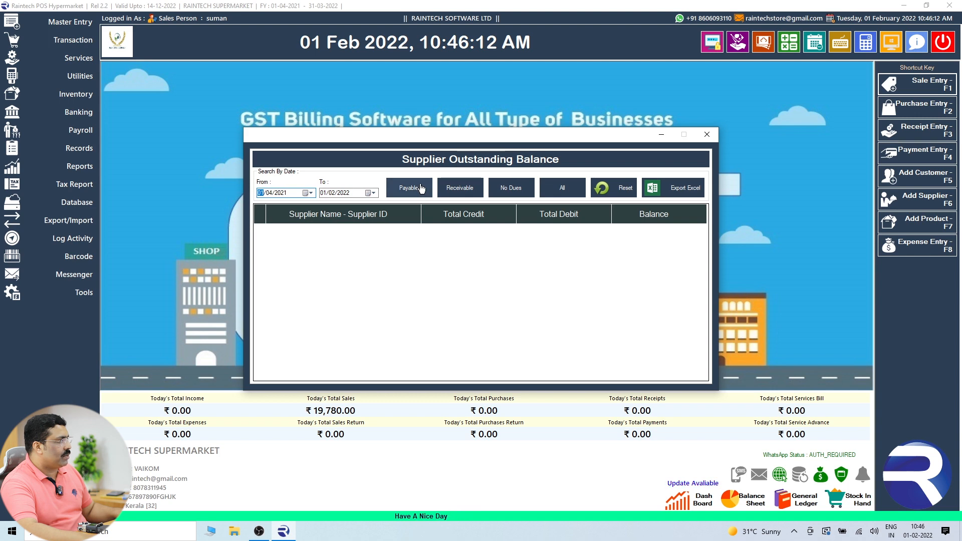
pyautogui.click(417, 189)
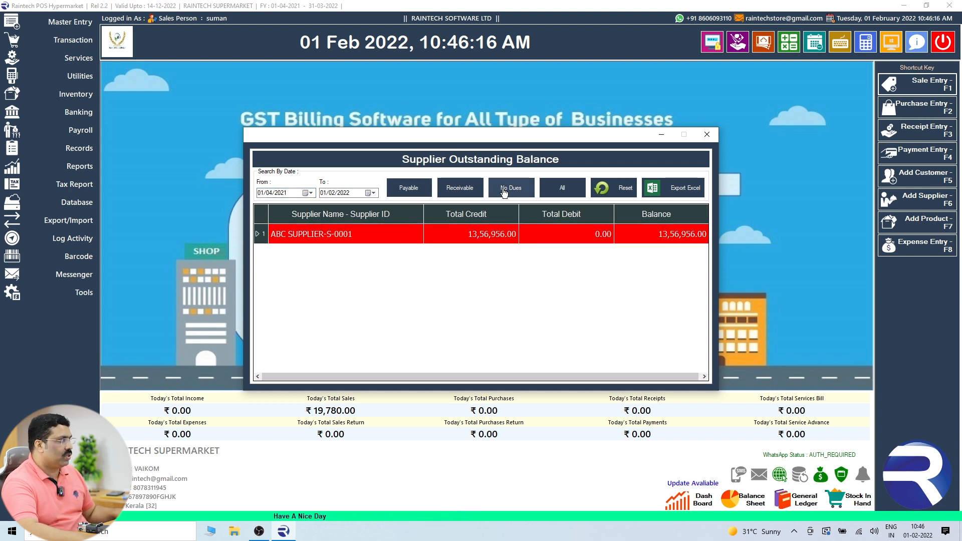
pyautogui.click(465, 190)
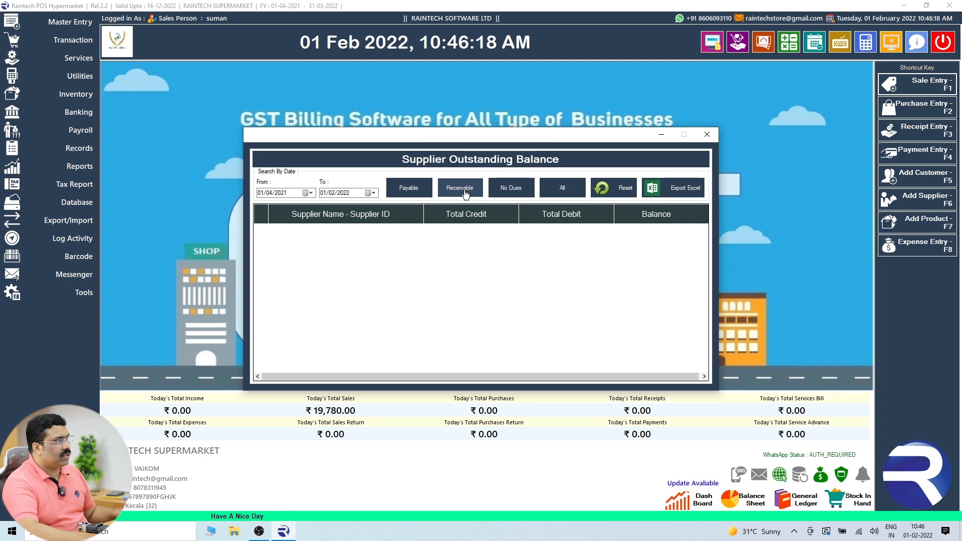
pyautogui.click(559, 192)
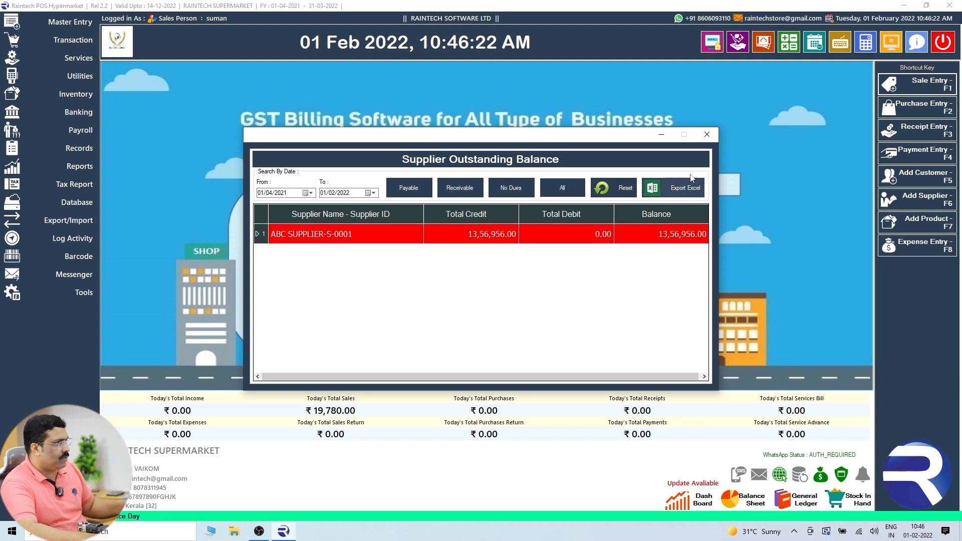
pyautogui.click(707, 136)
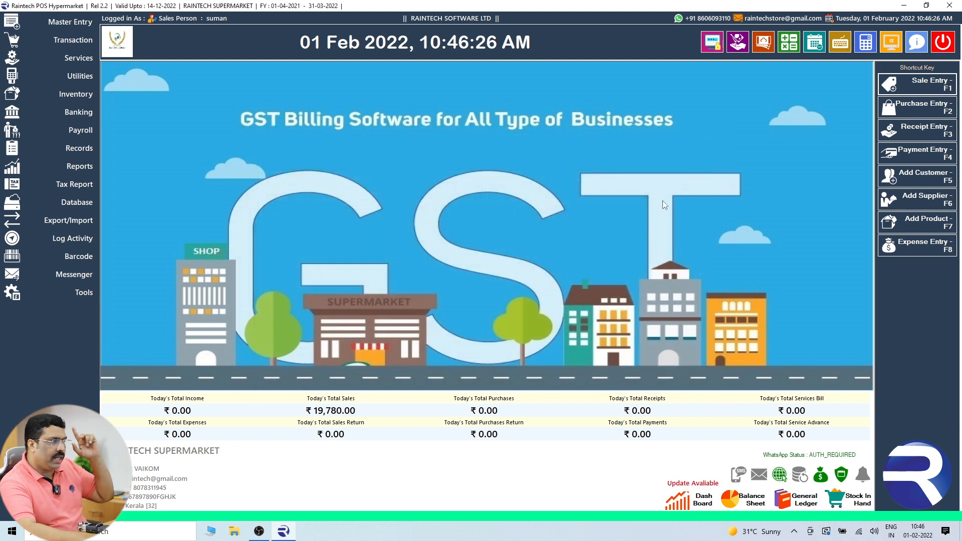
# Generate the supplier Payable report and check ABC SUPPLIER's grand total of 1,356,956.00.
pyautogui.click(80, 167)
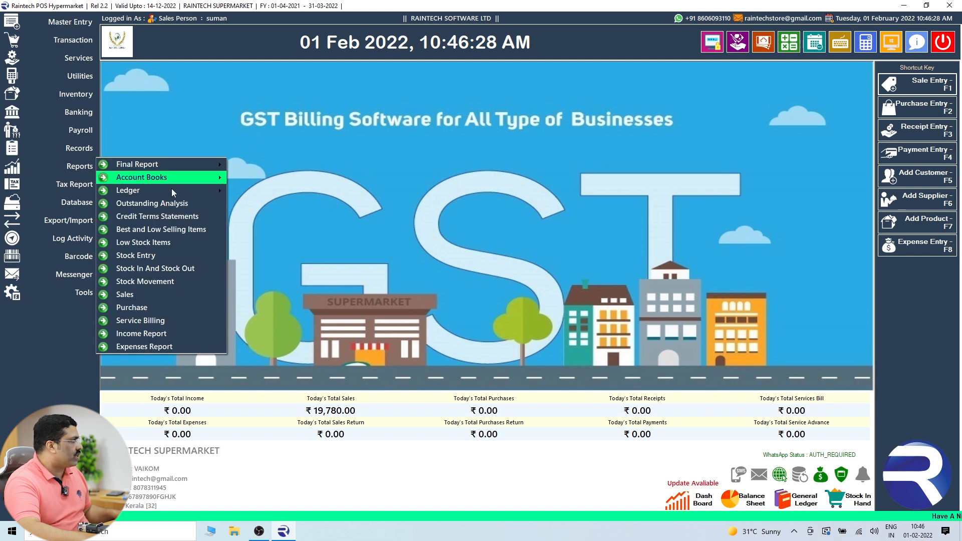
pyautogui.click(178, 206)
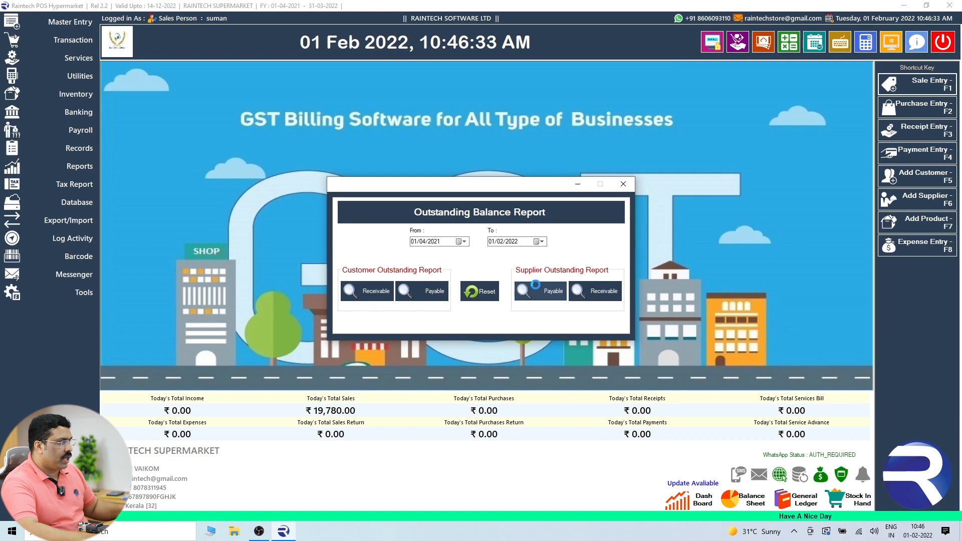
pyautogui.click(568, 314)
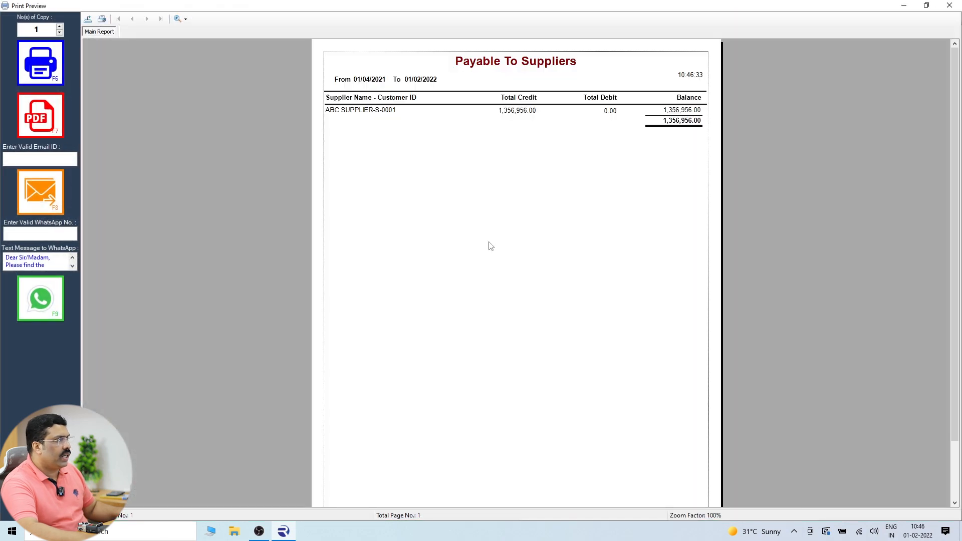
pyautogui.click(674, 126)
pyautogui.click(358, 114)
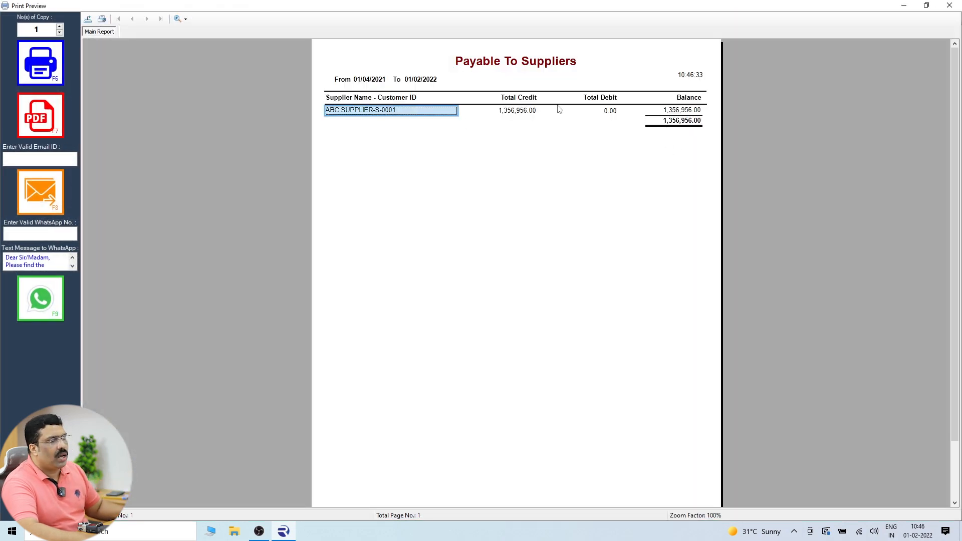
pyautogui.click(677, 123)
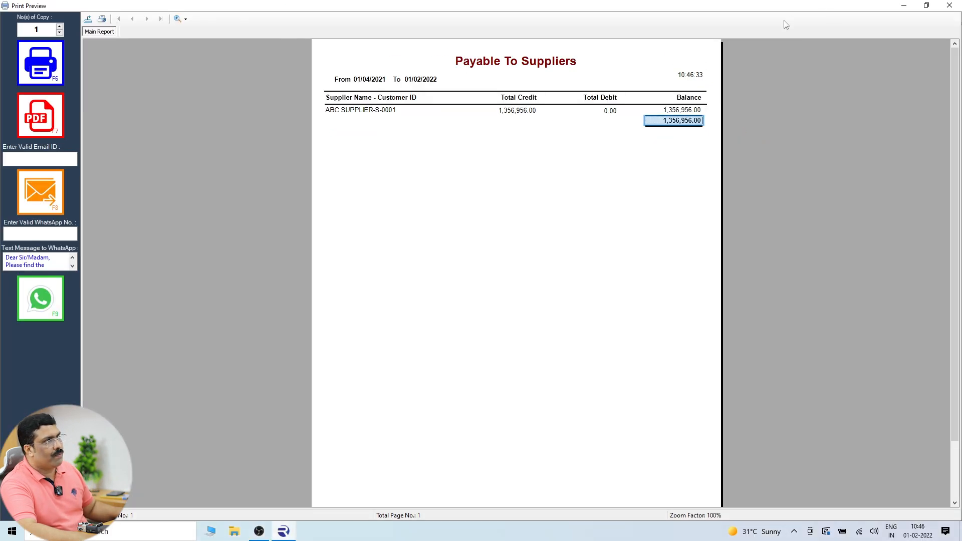
# Close the payable report windows and open a new Purchase Entry form.
pyautogui.click(948, 6)
pyautogui.click(632, 179)
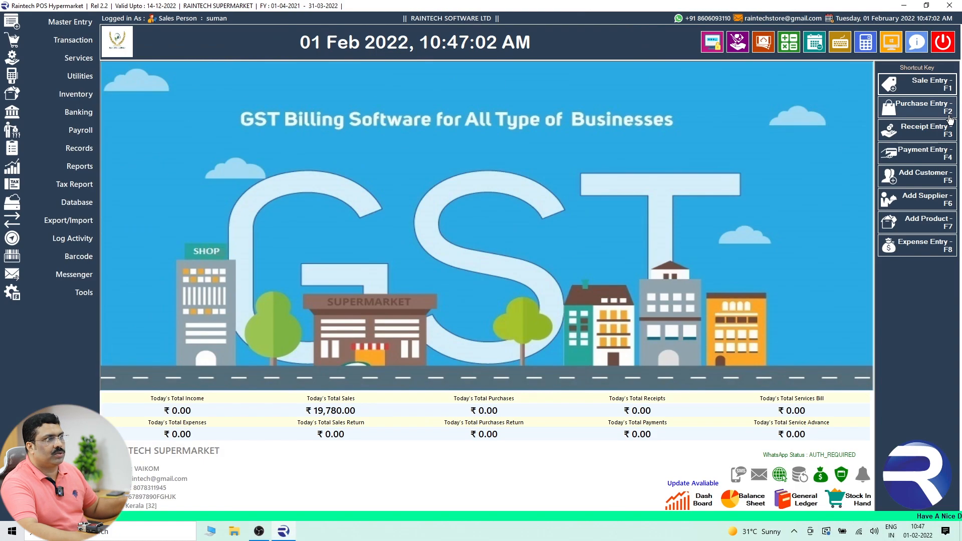
pyautogui.click(899, 26)
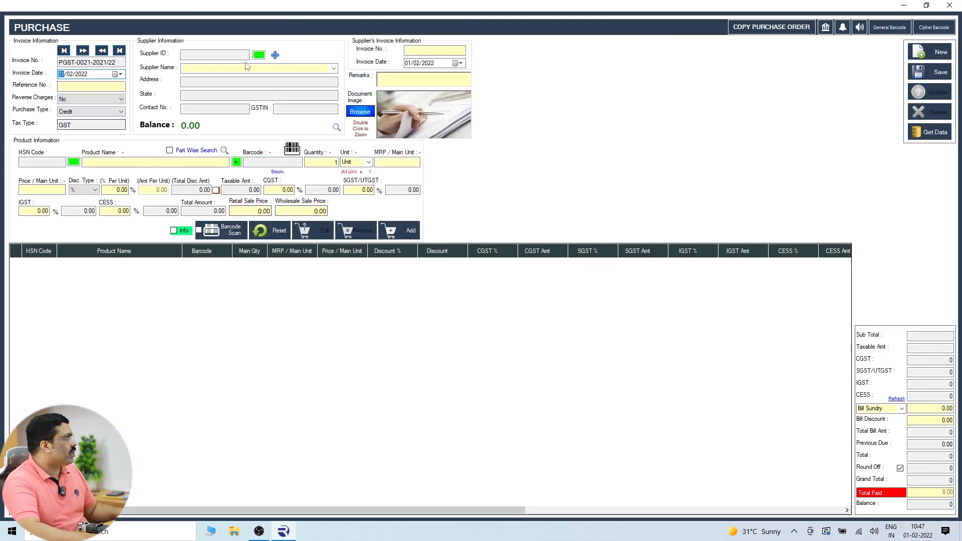
# Select ABC SUPPLIER and add a line of 1000 YELLOW FORCK at 100.
pyautogui.click(259, 55)
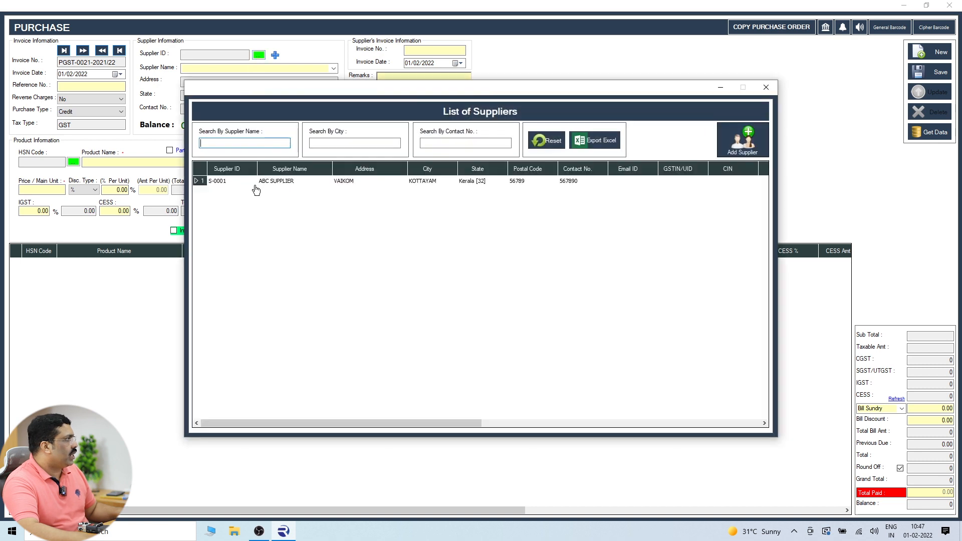
pyautogui.doubleClick(255, 184)
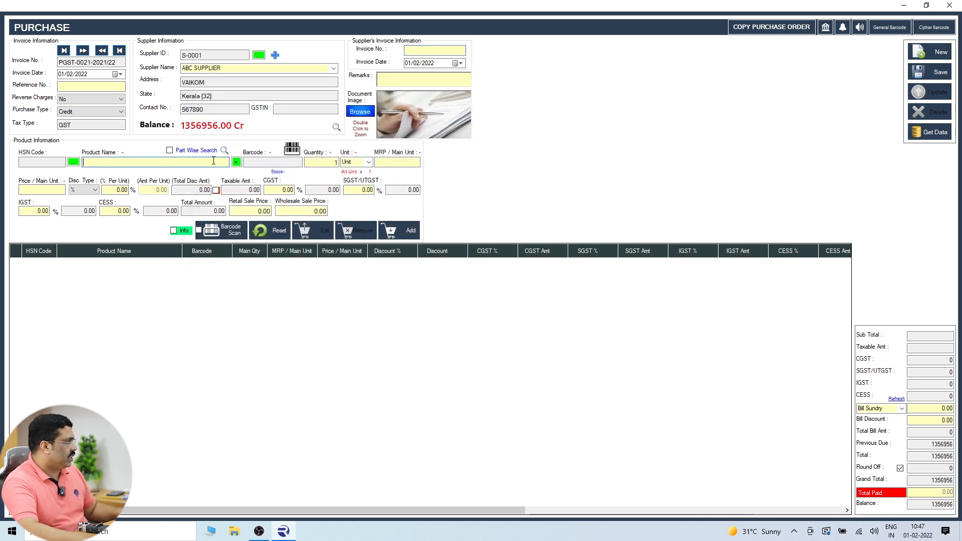
pyautogui.write('y')
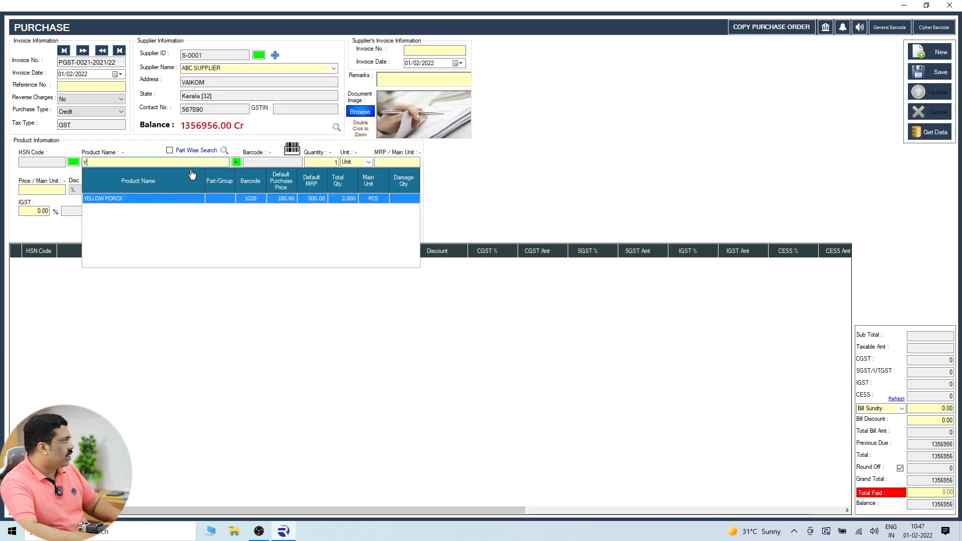
pyautogui.click(103, 201)
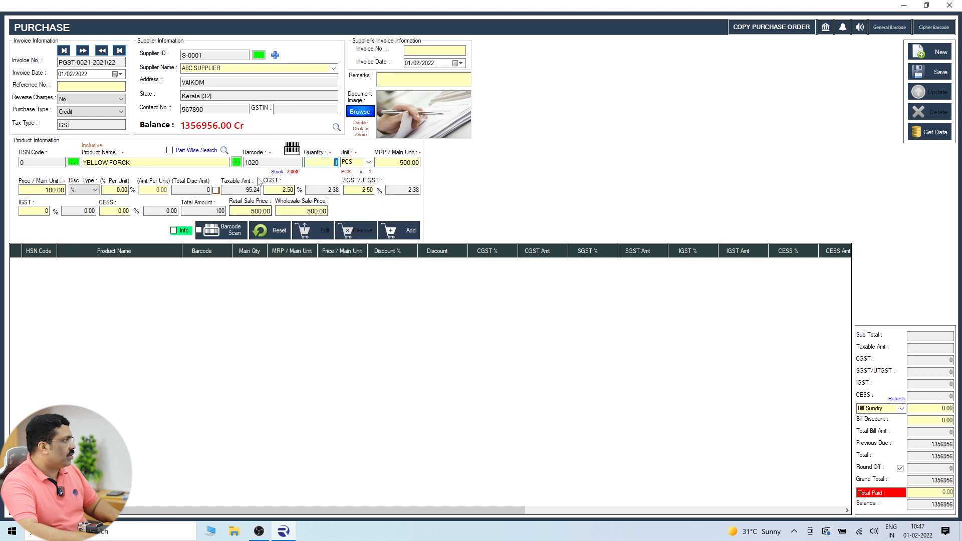
pyautogui.click(351, 164)
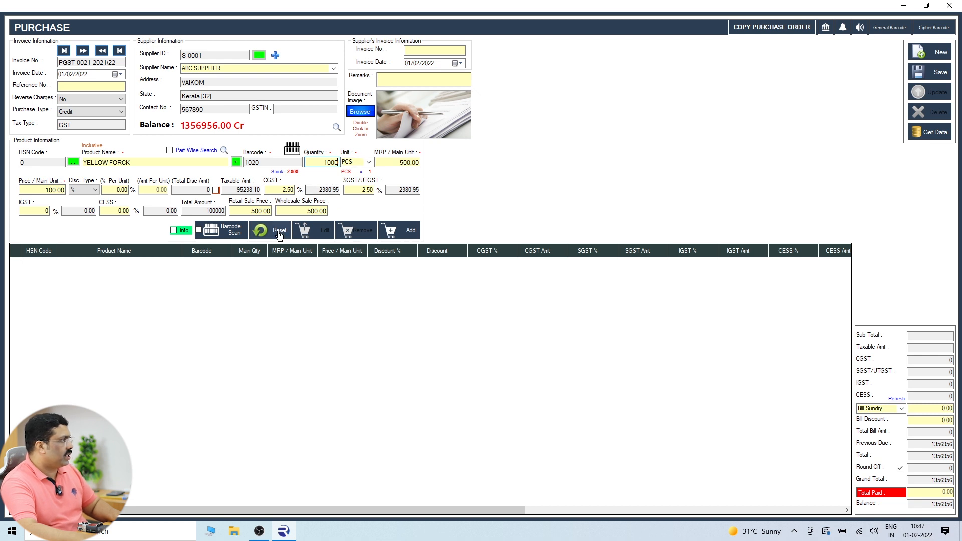
pyautogui.click(400, 232)
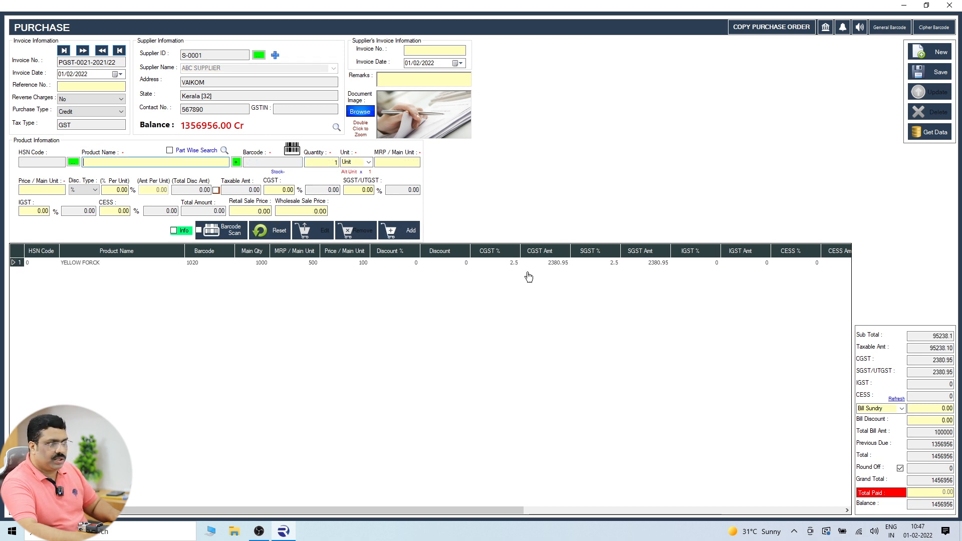
pyautogui.moveTo(931, 336); pyautogui.dragTo(958, 332)
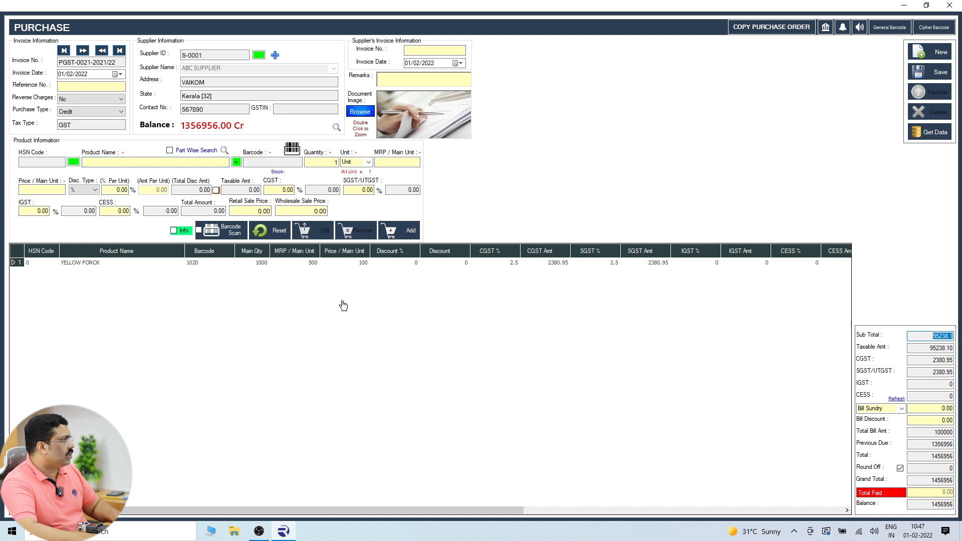
pyautogui.click(269, 264)
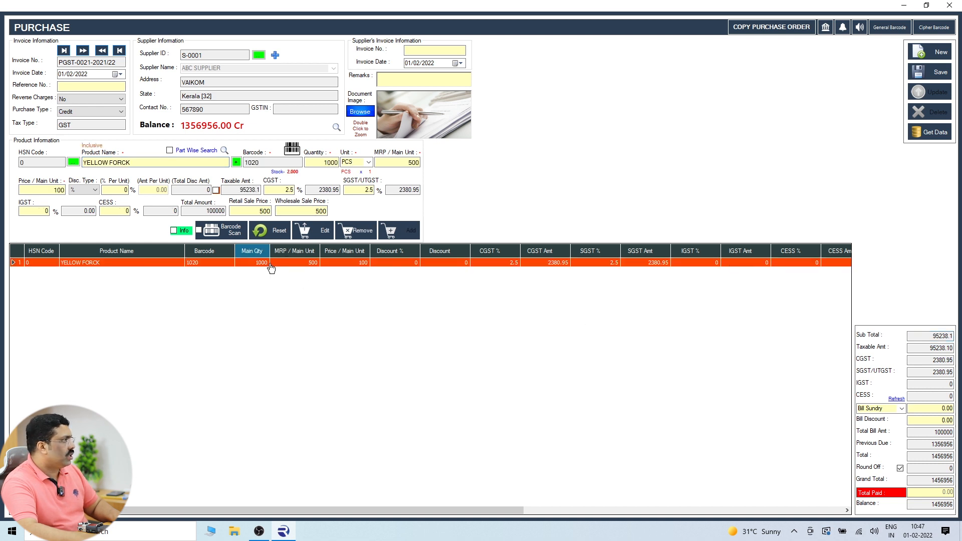
# Save the purchase bill and close the Purchase window.
pyautogui.click(933, 73)
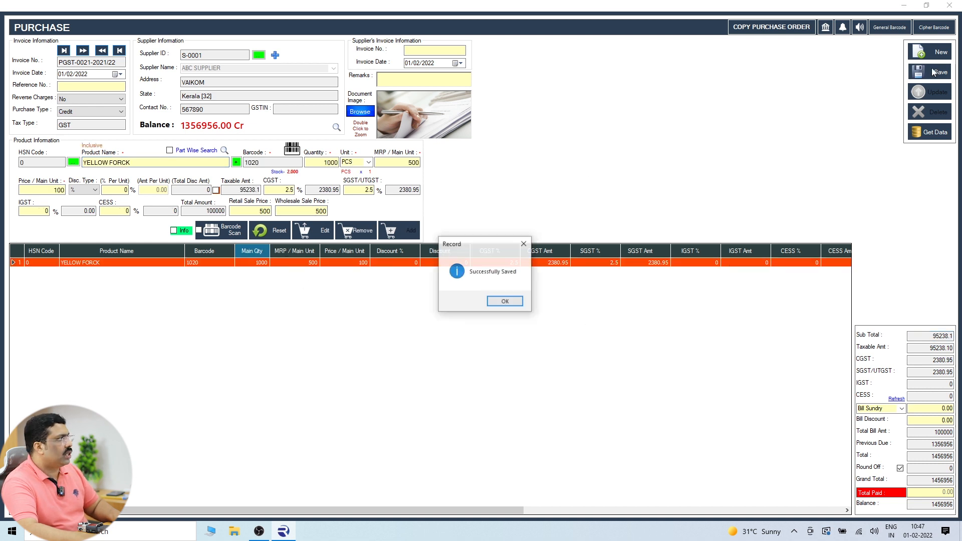
pyautogui.click(505, 306)
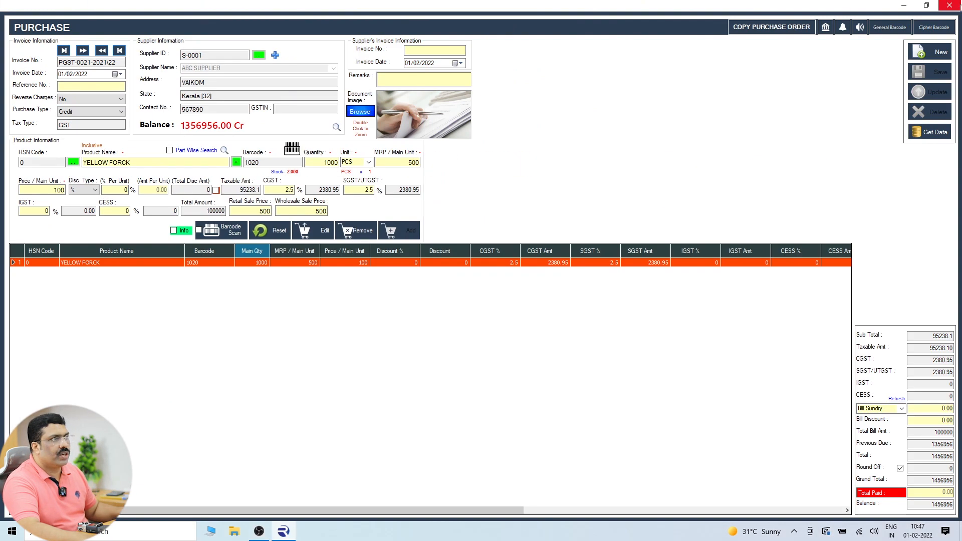
pyautogui.click(949, 5)
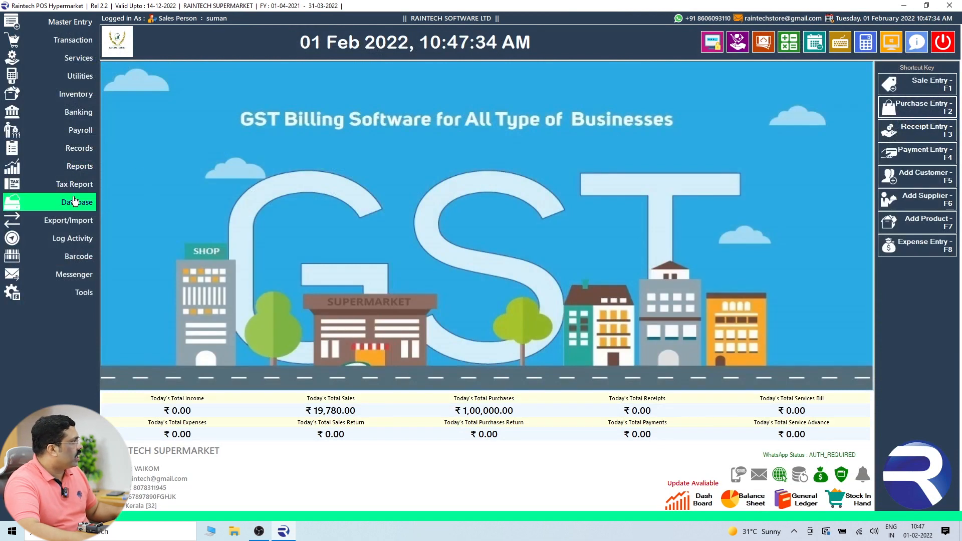
# Preview the supplier Payable outstanding report, then close it and the report window.
pyautogui.click(78, 161)
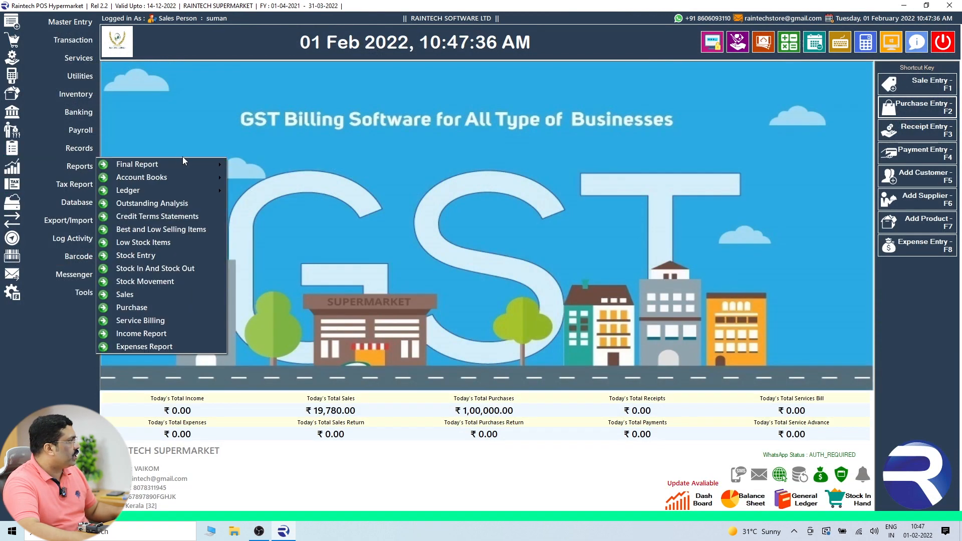
pyautogui.click(174, 202)
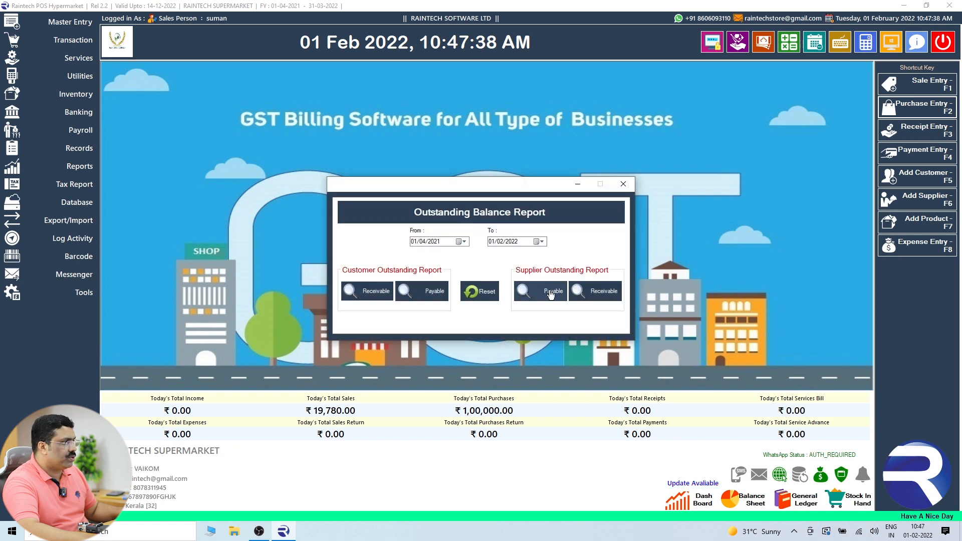
pyautogui.click(540, 290)
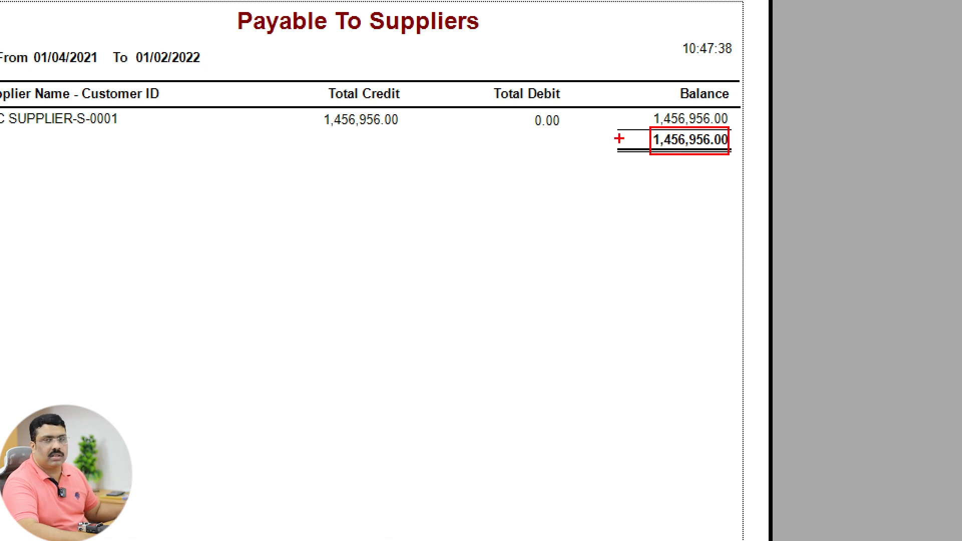
pyautogui.press('Escape')
pyautogui.click(951, 5)
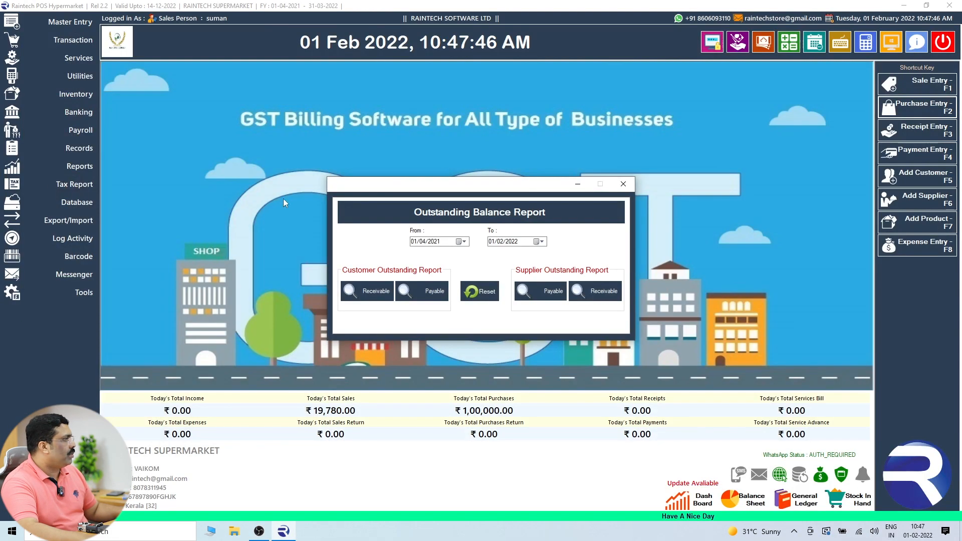
pyautogui.click(617, 186)
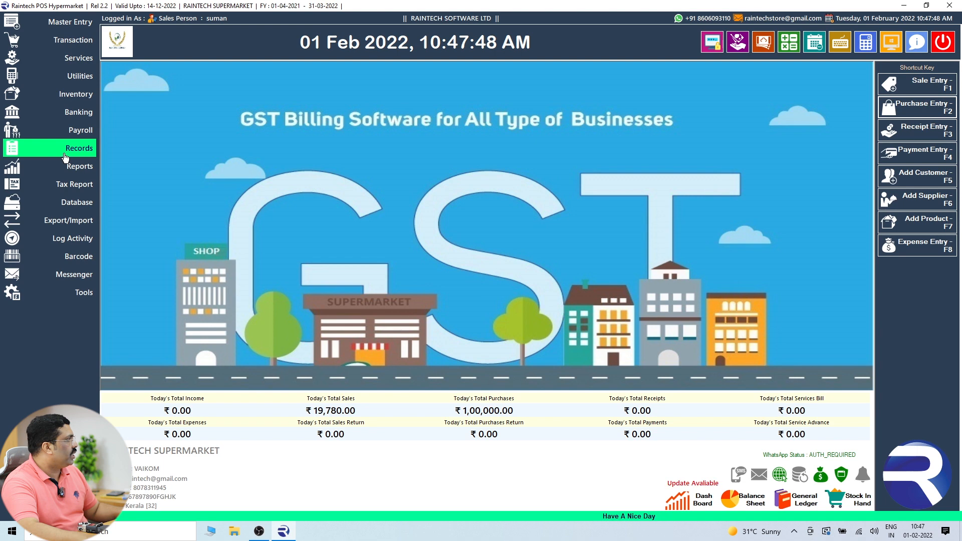
# Confirm ABC SUPPLIER's payable balance of 14,56,956.00 in Supplier Outstanding Balance, then start a new purchase.
pyautogui.click(78, 168)
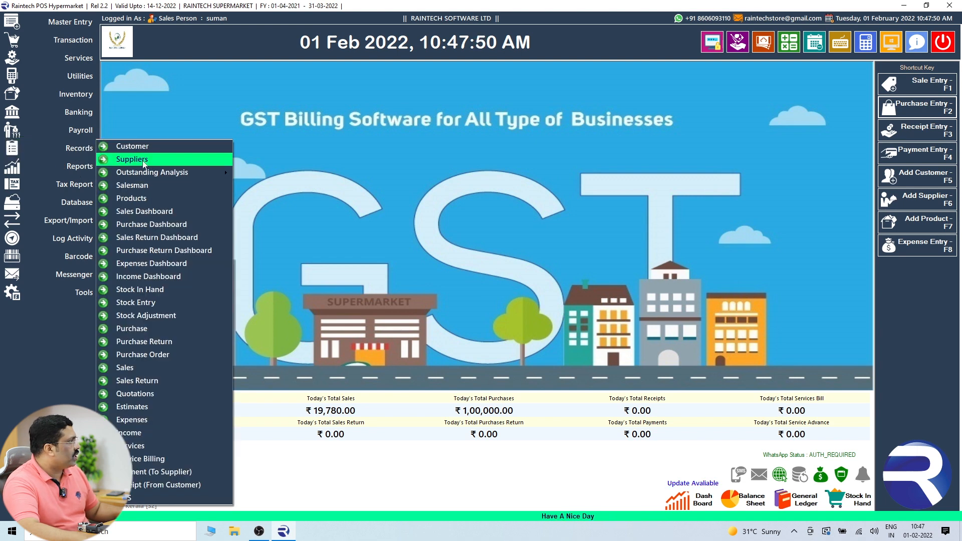
pyautogui.moveTo(160, 177)
pyautogui.click(281, 186)
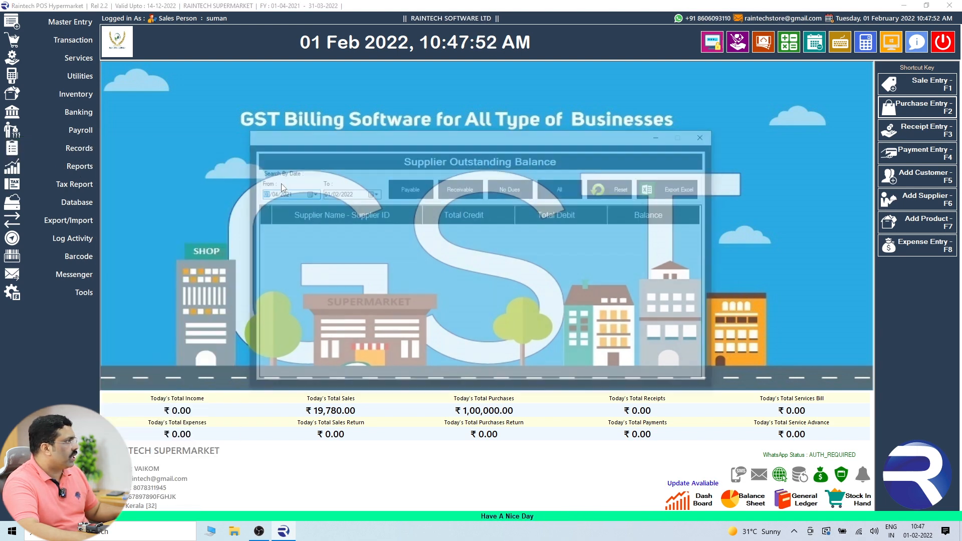
pyautogui.click(403, 187)
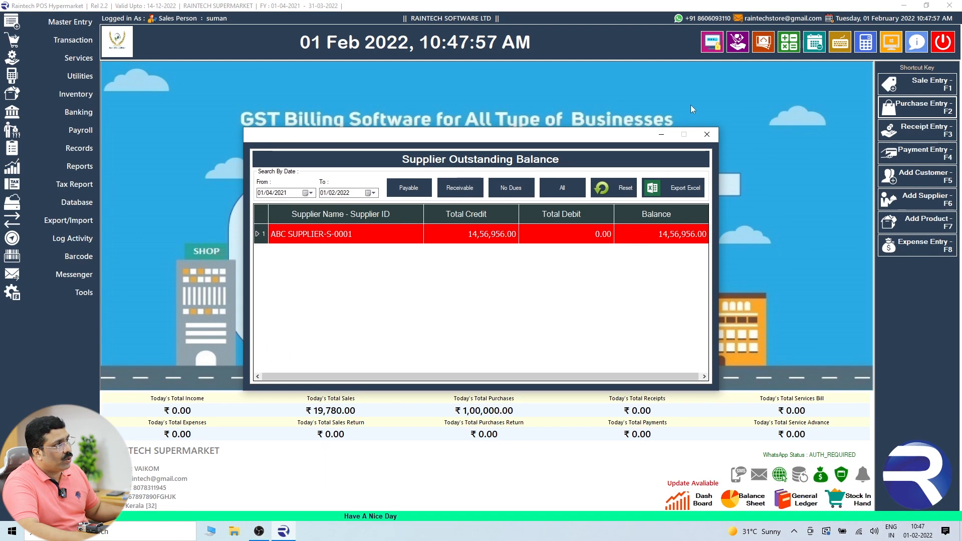
pyautogui.click(723, 19)
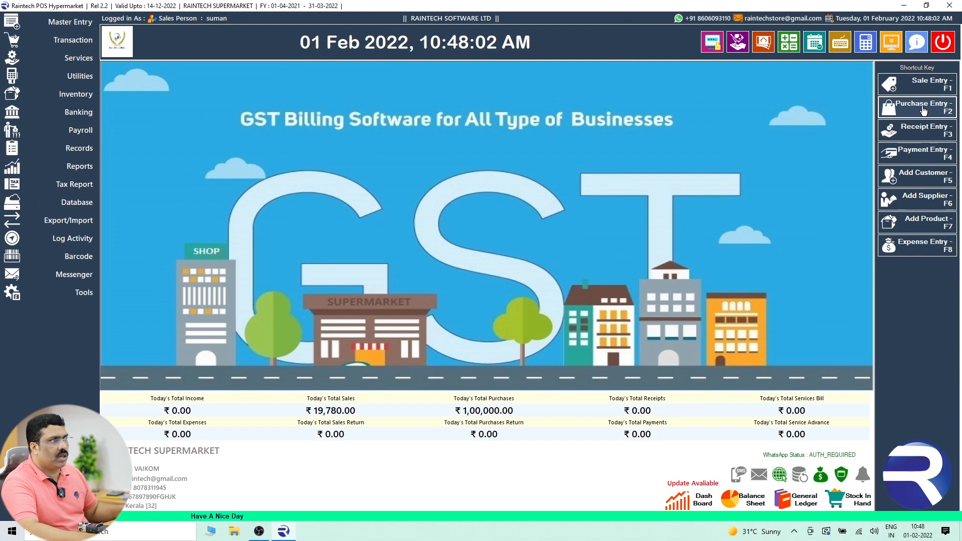
pyautogui.click(923, 115)
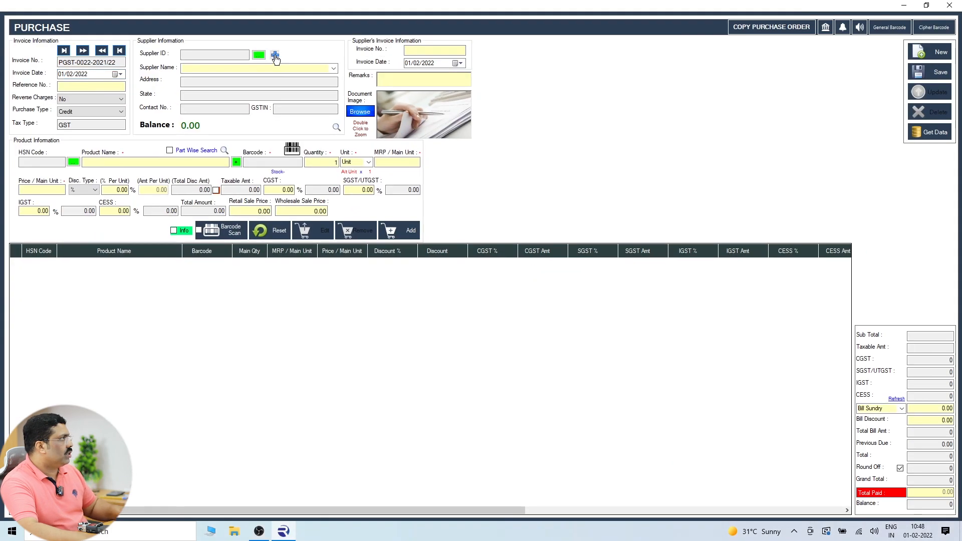
# Enter a new supplier, DELTA SUPPLIER, with code RT, address VAIKOM, state Kerala and contact details.
pyautogui.click(286, 82)
pyautogui.click(384, 183)
pyautogui.write('RT')
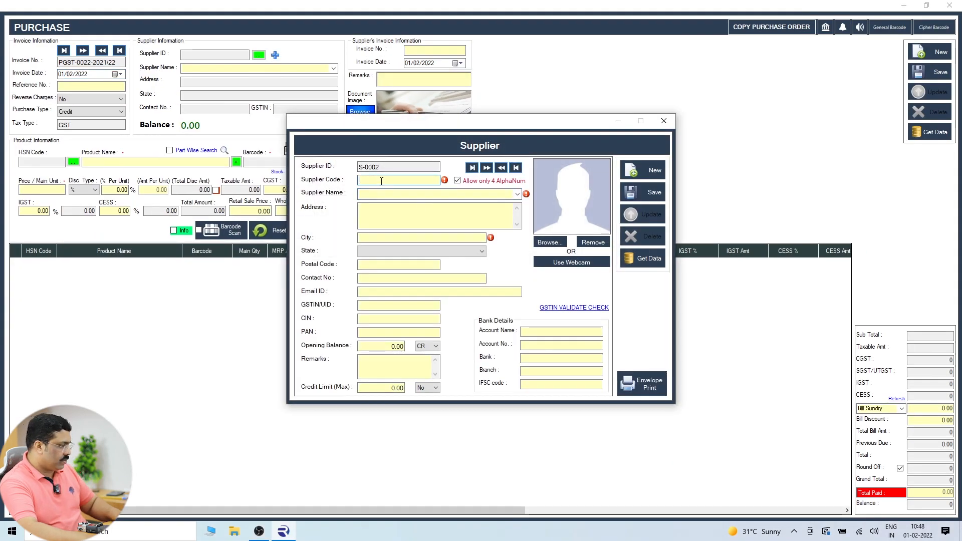
pyautogui.click(368, 195)
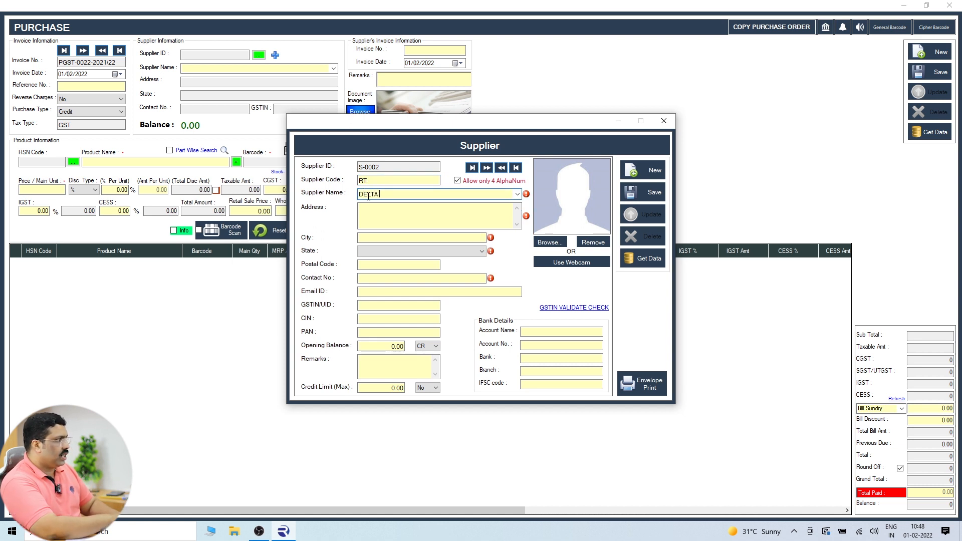
pyautogui.write('RE')
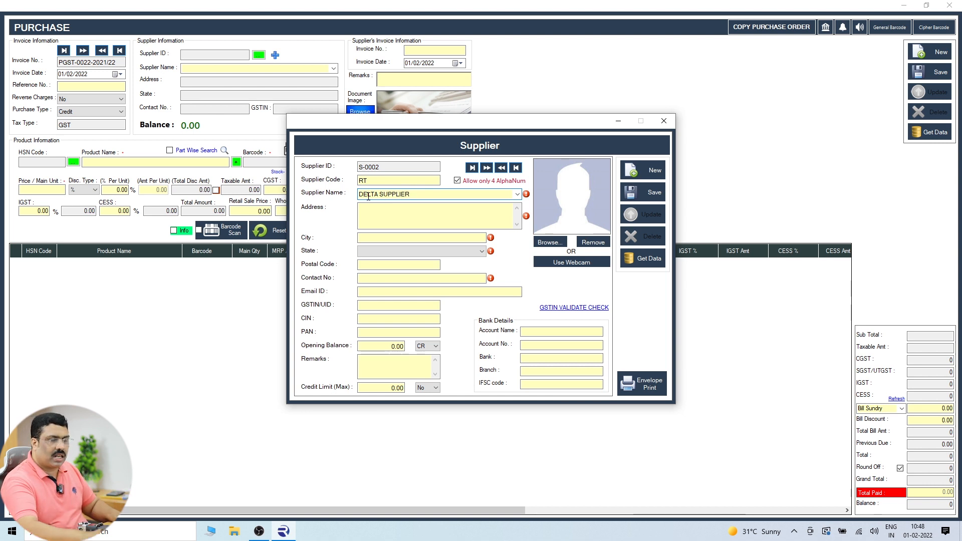
pyautogui.click(411, 221)
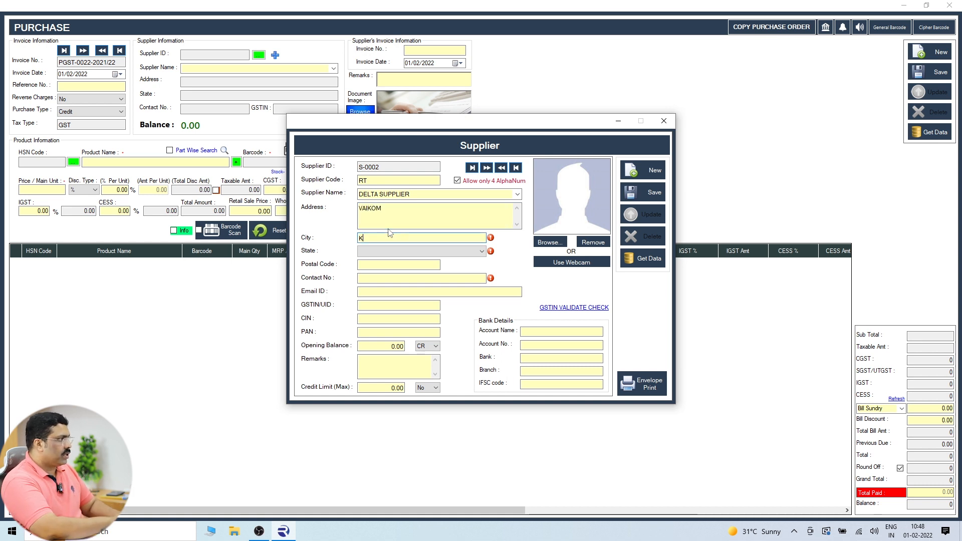
pyautogui.press('k')
pyautogui.press('Tab')
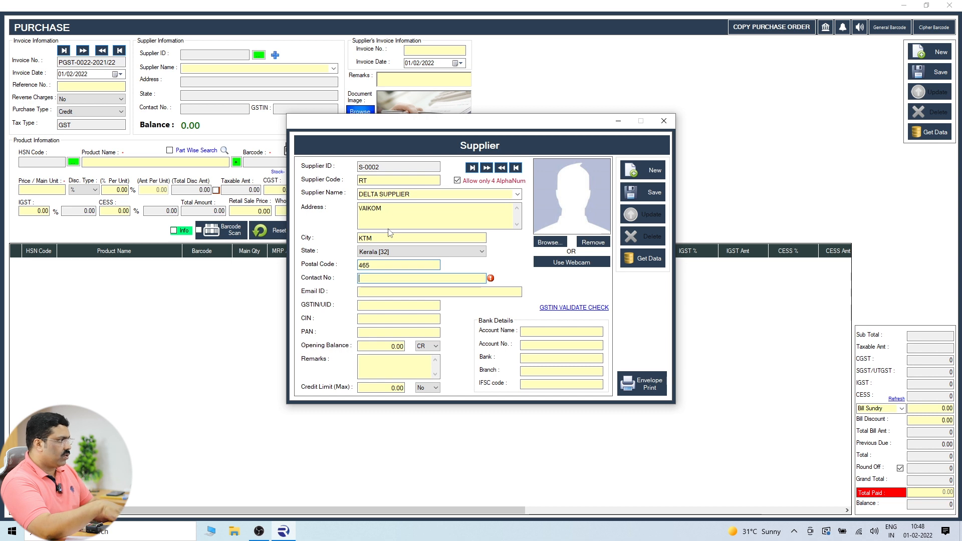
pyautogui.write('64464663')
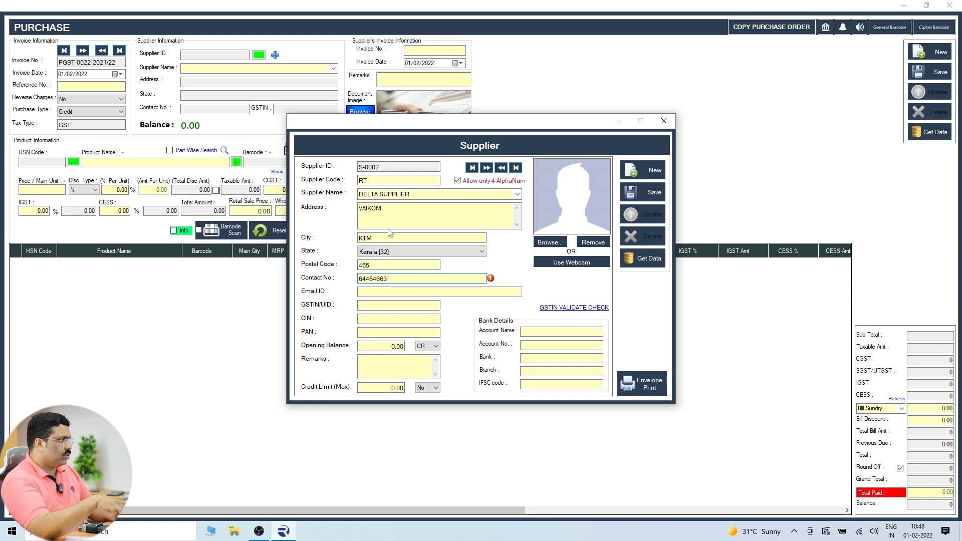
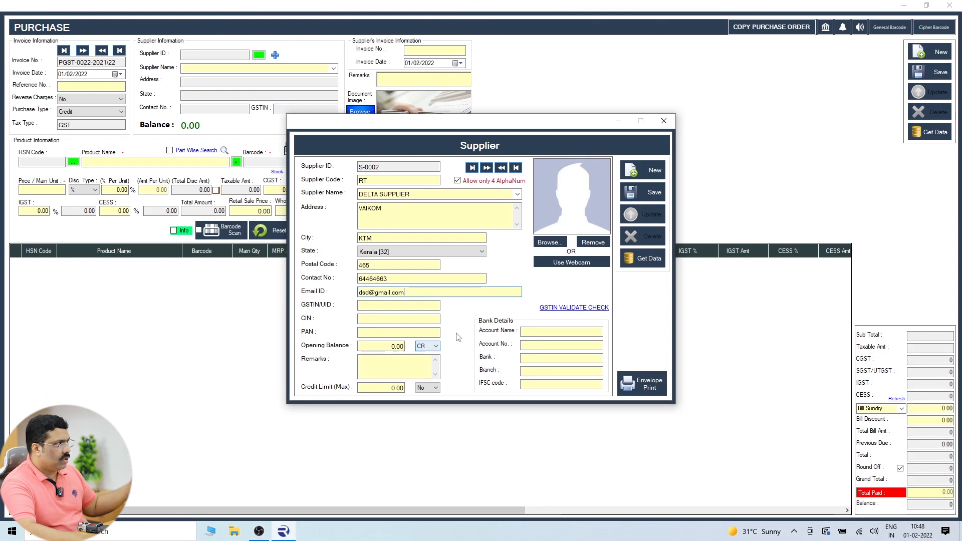
# Save the DELTA SUPPLIER record and return to the Purchase form.
pyautogui.click(647, 192)
pyautogui.click(503, 303)
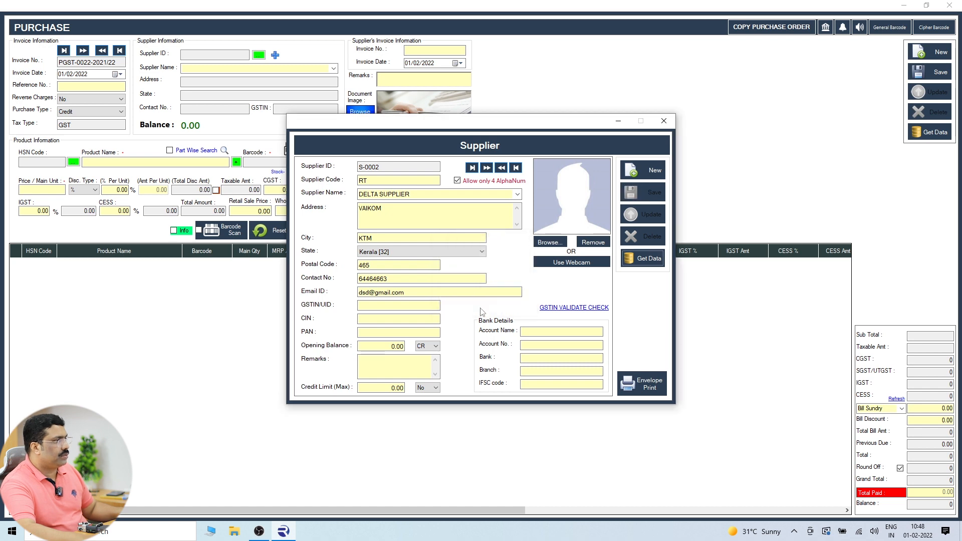
pyautogui.click(664, 121)
pyautogui.click(336, 126)
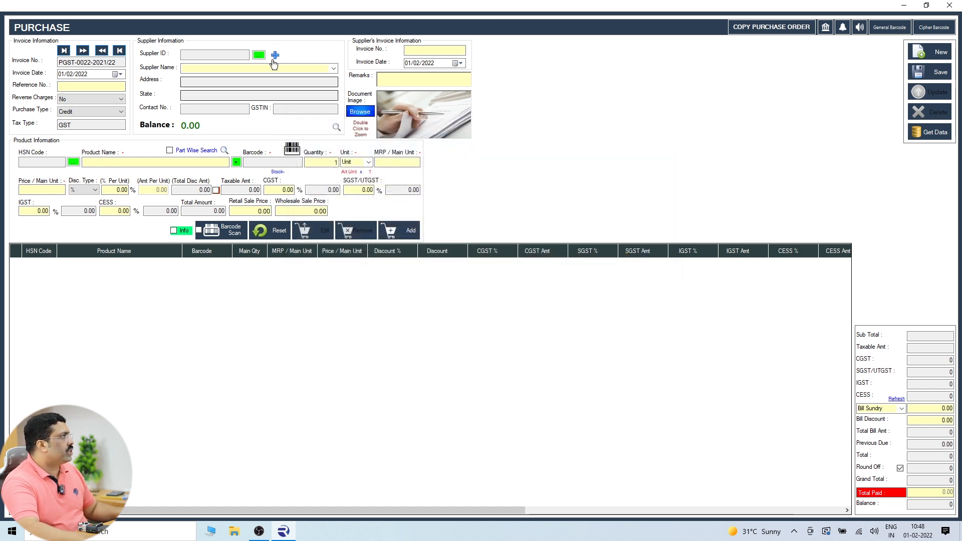
# Choose DELTA SUPPLIER as the supplier for this purchase.
pyautogui.doubleClick(224, 193)
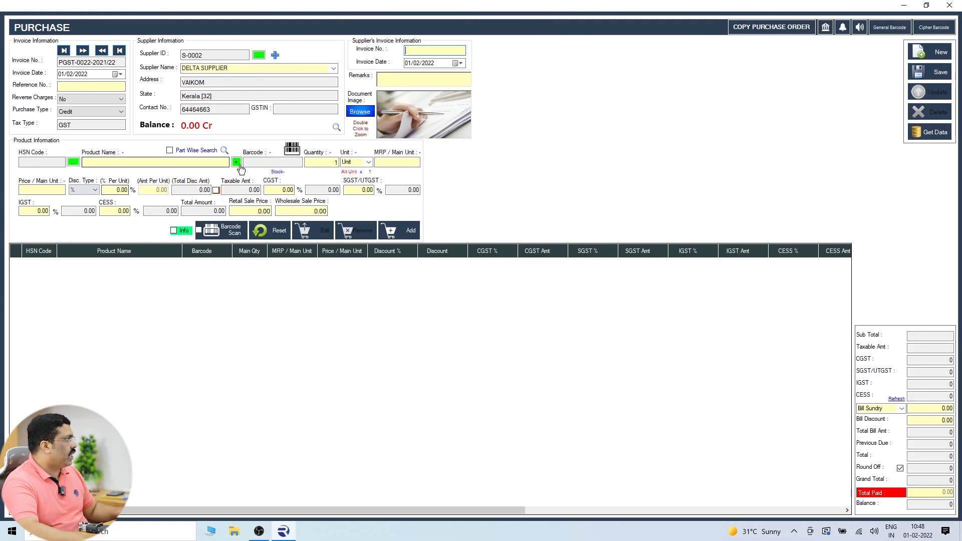
pyautogui.click(236, 162)
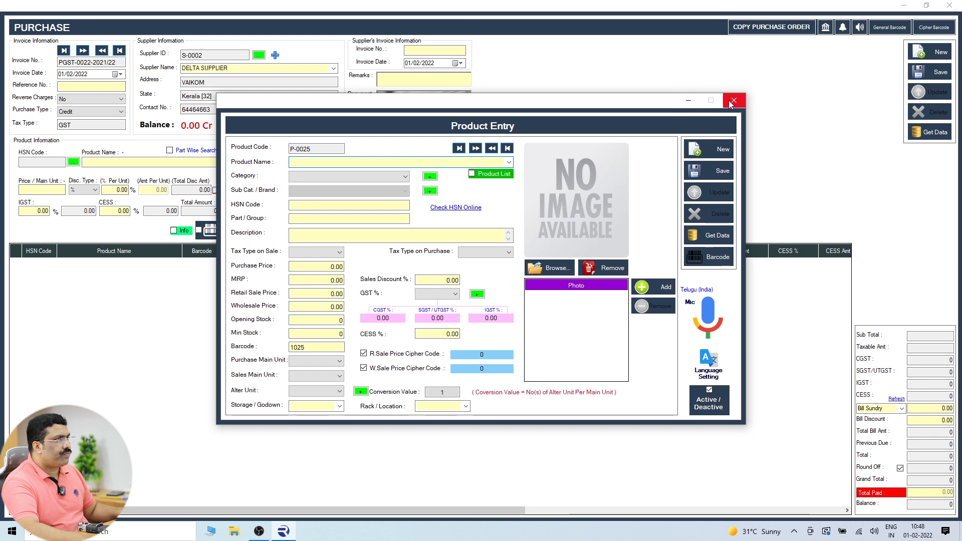
pyautogui.click(733, 101)
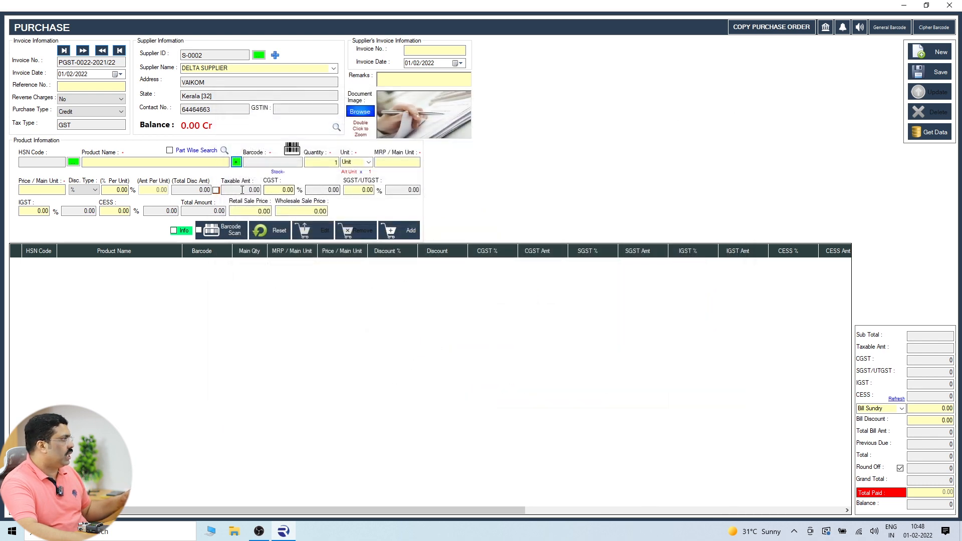
pyautogui.click(73, 162)
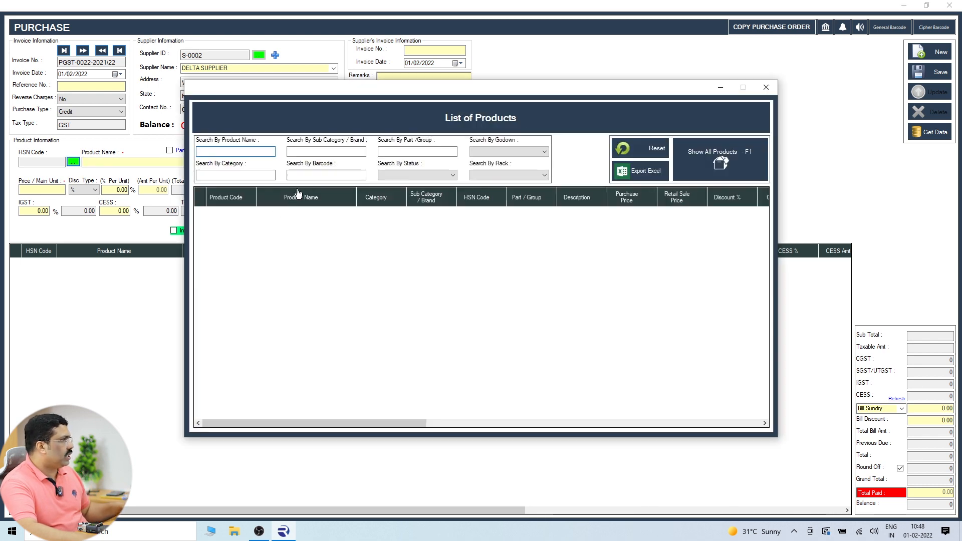
pyautogui.click(766, 87)
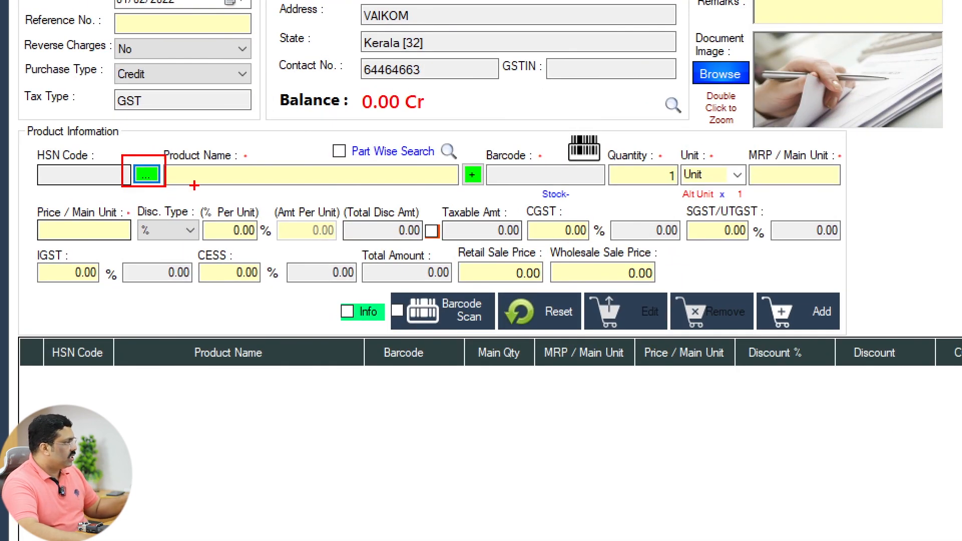
pyautogui.moveTo(450, 153); pyautogui.dragTo(502, 192)
pyautogui.moveTo(384, 283); pyautogui.dragTo(506, 335)
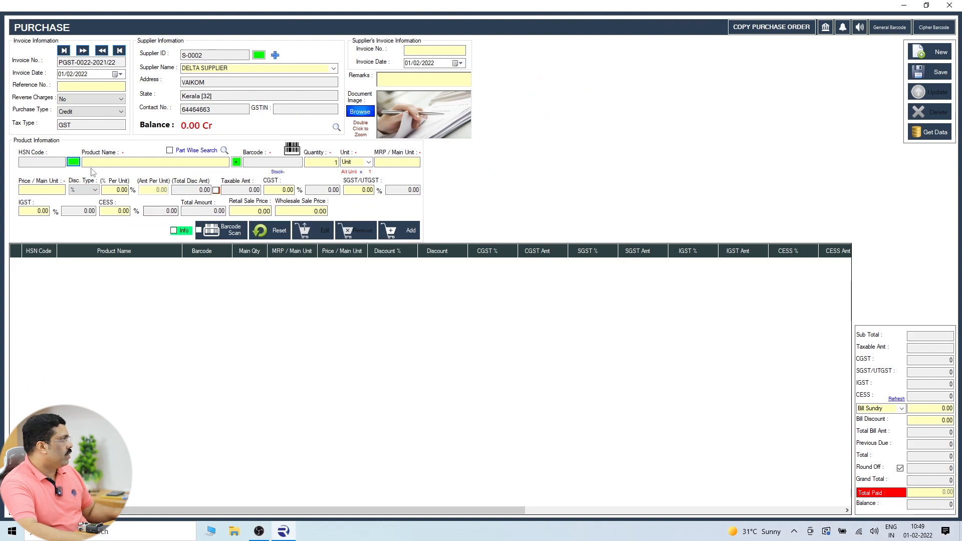
# Add 1000 MOUSE at 10 each to the bill, totalling 10000.
pyautogui.click(73, 162)
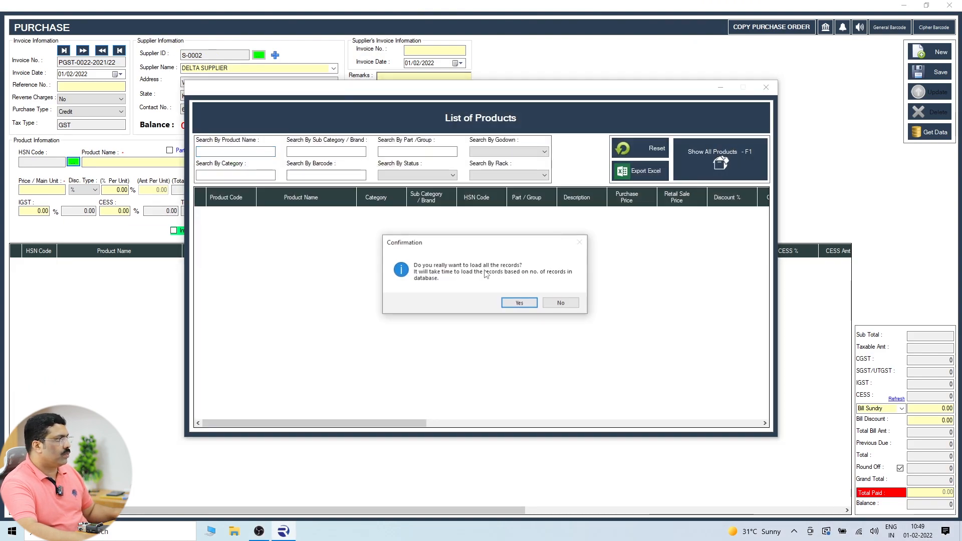
pyautogui.click(515, 303)
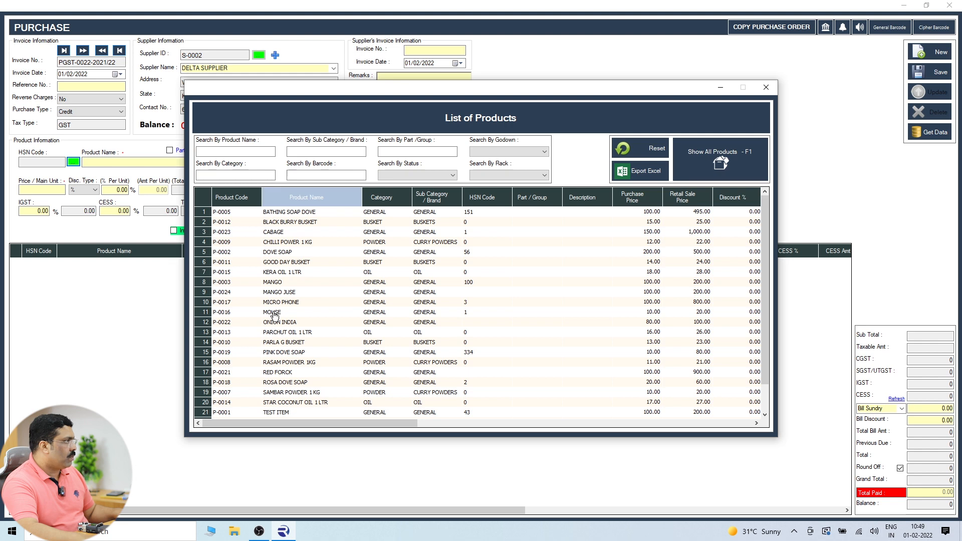
pyautogui.doubleClick(273, 312)
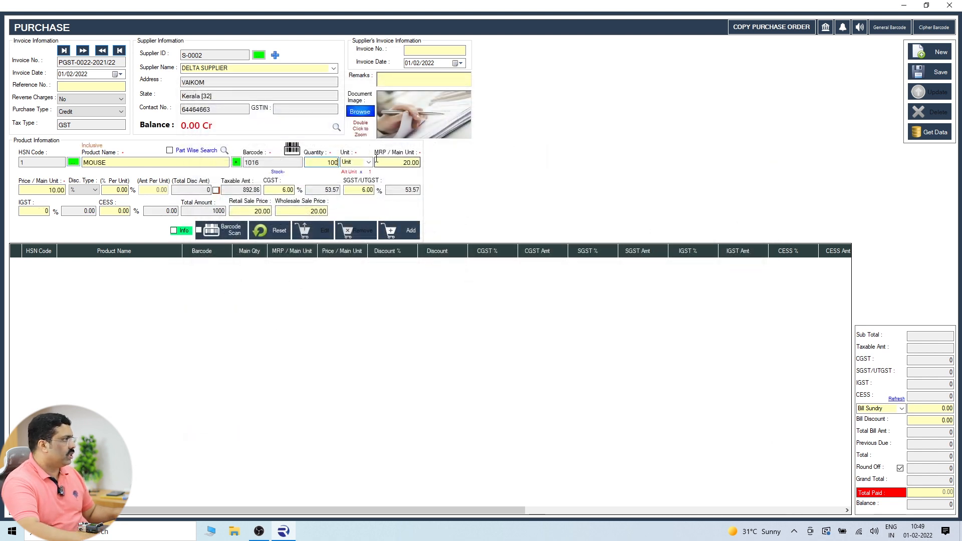
pyautogui.click(353, 190)
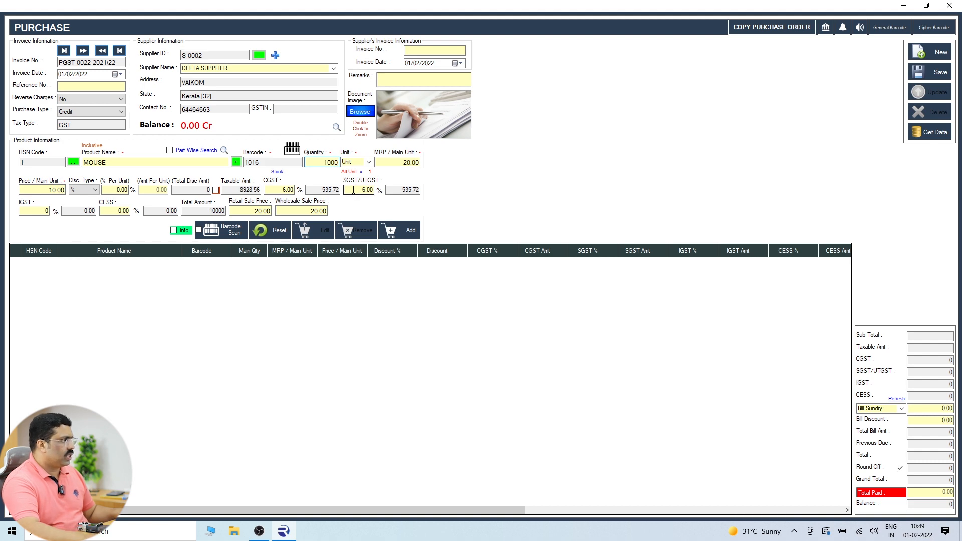
pyautogui.click(400, 230)
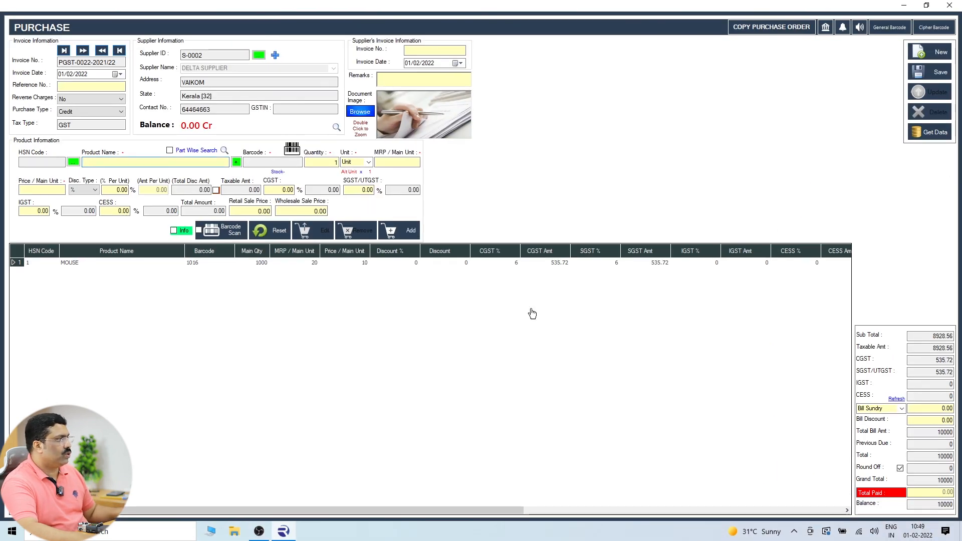
# Save the DELTA SUPPLIER purchase bill and close the Purchase window.
pyautogui.click(925, 72)
pyautogui.click(503, 304)
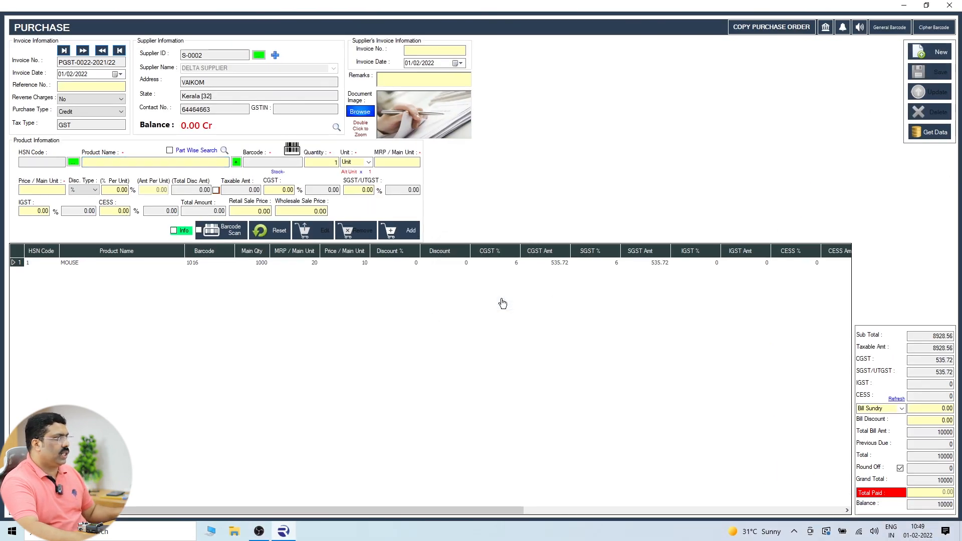
pyautogui.click(950, 5)
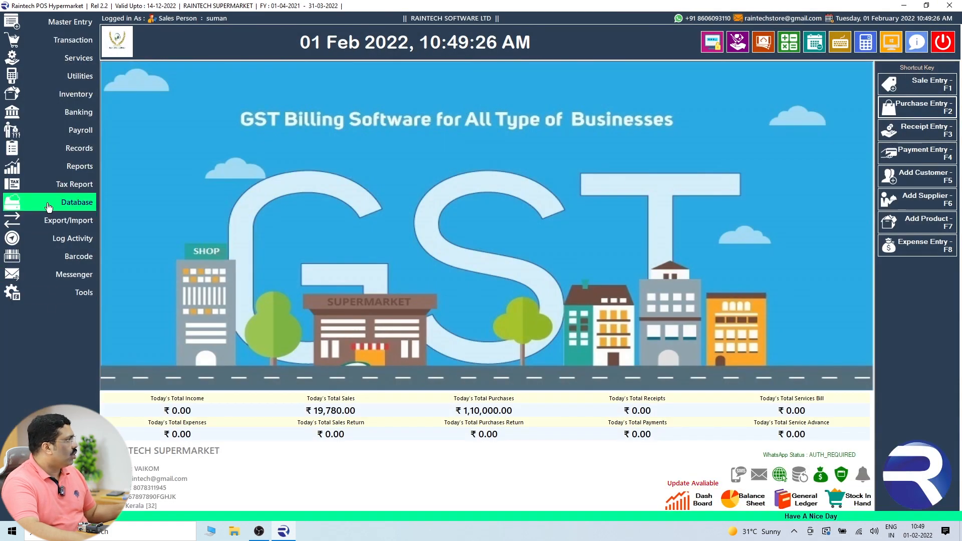
# List supplier payables in Supplier Outstanding Balance, showing DELTA SUPPLIER owing 10,000.00.
pyautogui.click(75, 154)
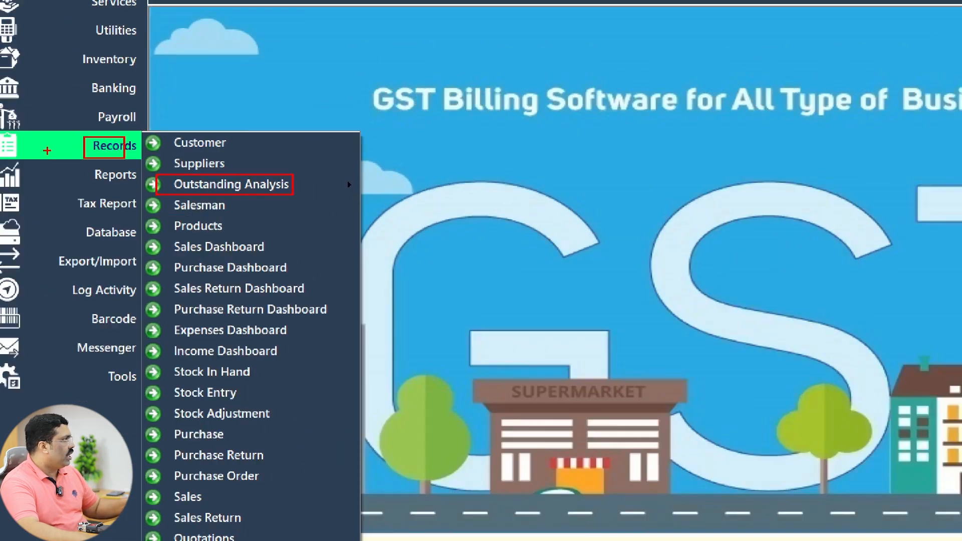
pyautogui.click(25, 146)
pyautogui.click(23, 147)
pyautogui.moveTo(200, 173)
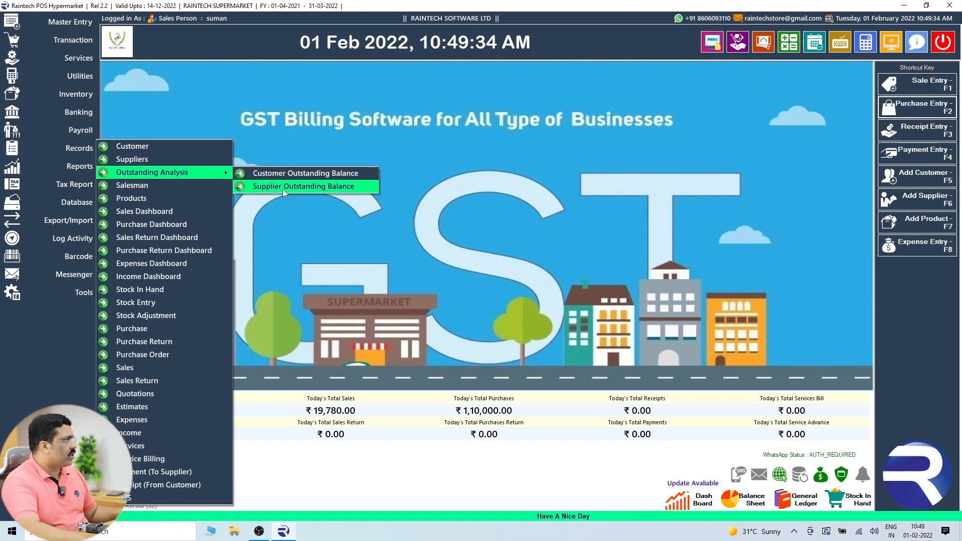
pyautogui.click(283, 188)
pyautogui.click(404, 192)
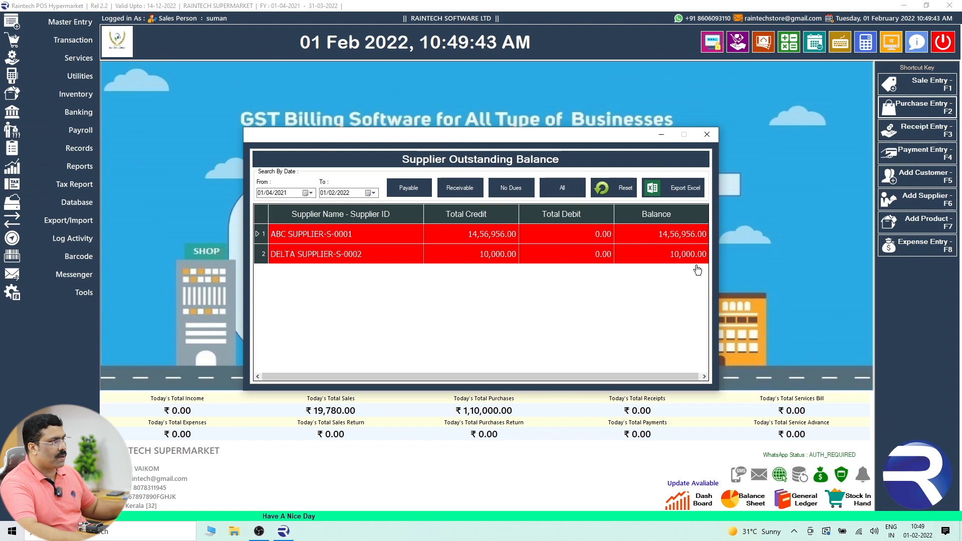
# Generate the Payable To Suppliers report for 01/04/2021–01/02/2022, totalling 1,466,956.00 across ABC and DELTA.
pyautogui.click(707, 135)
pyautogui.click(75, 166)
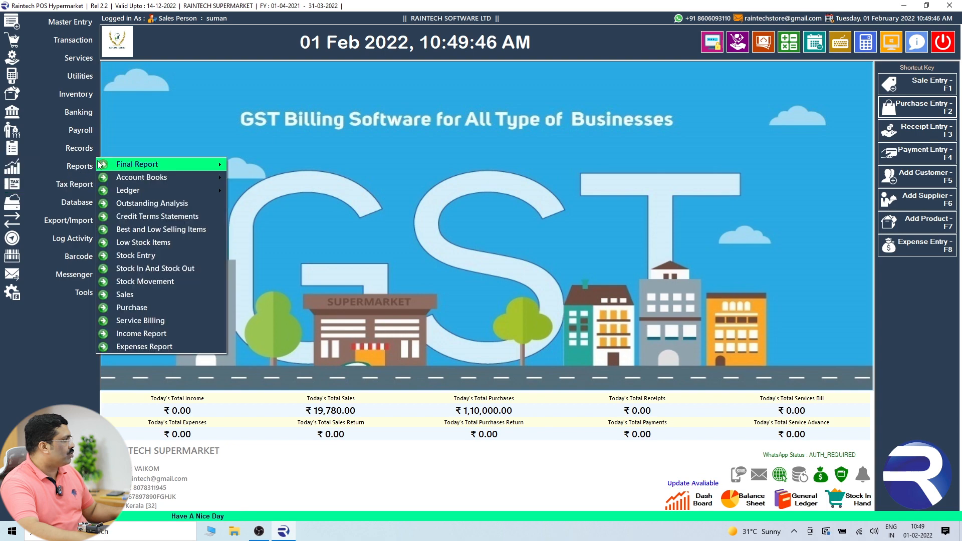
pyautogui.moveTo(144, 179)
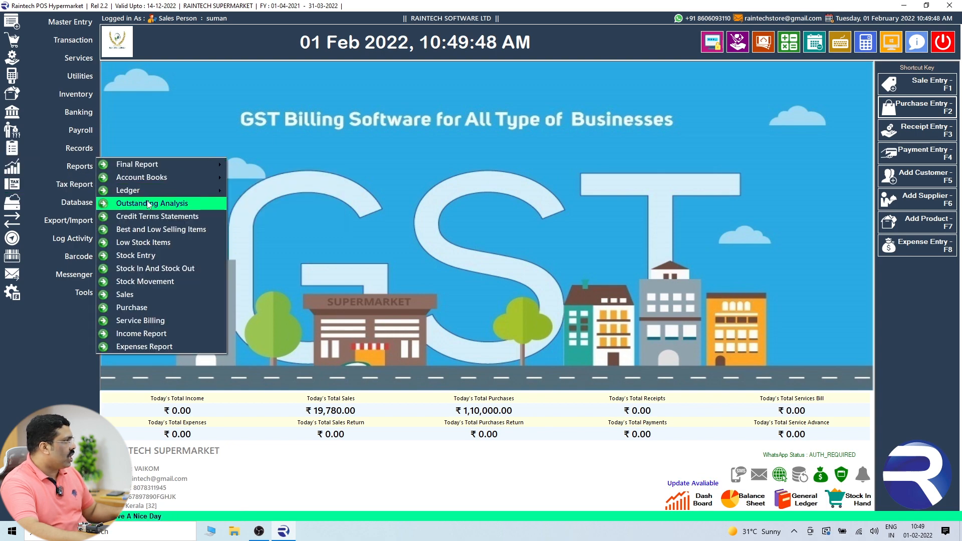
pyautogui.click(150, 204)
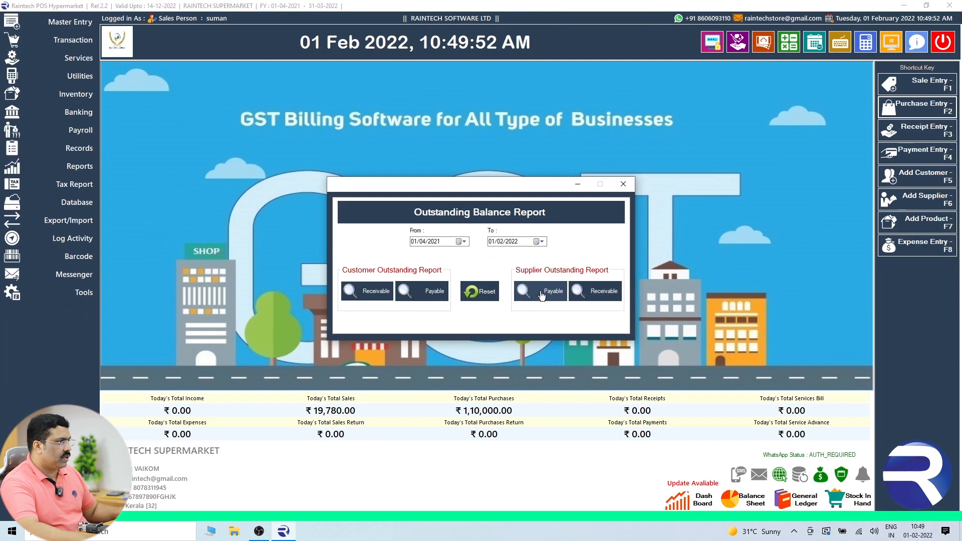
pyautogui.click(516, 294)
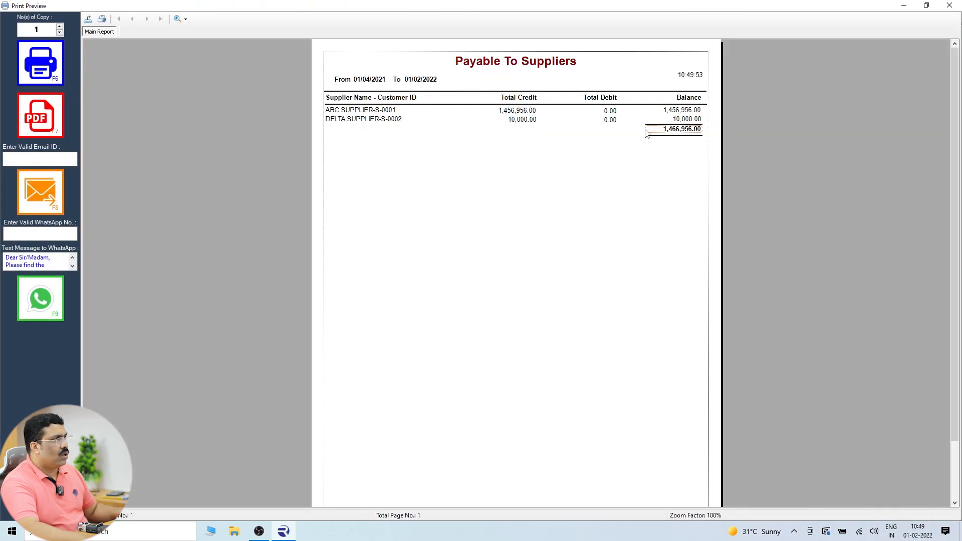
pyautogui.click(363, 123)
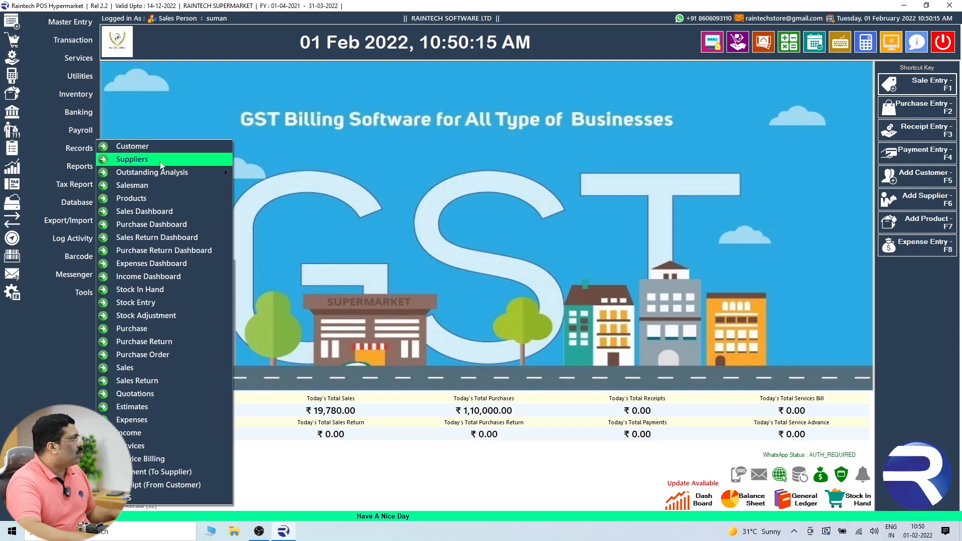
pyautogui.moveTo(151, 172)
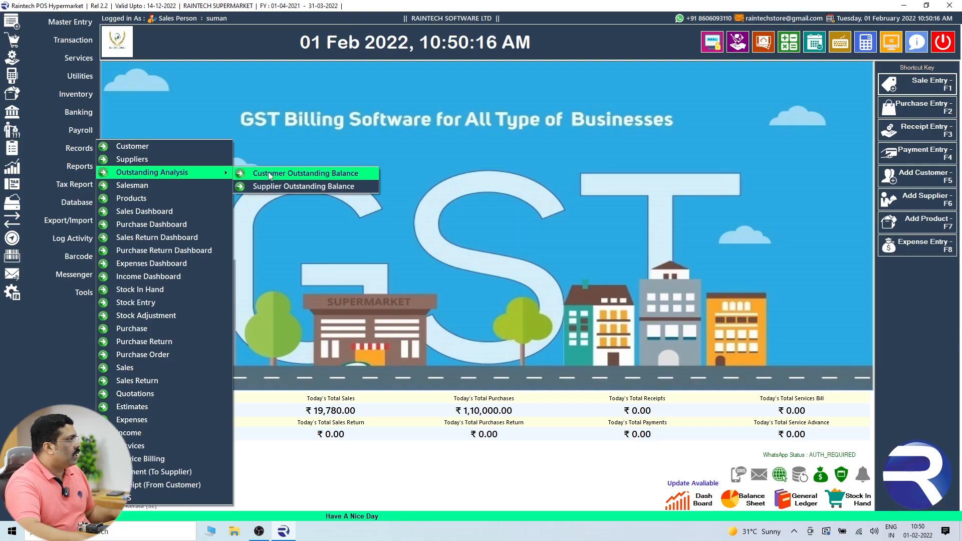
pyautogui.click(269, 172)
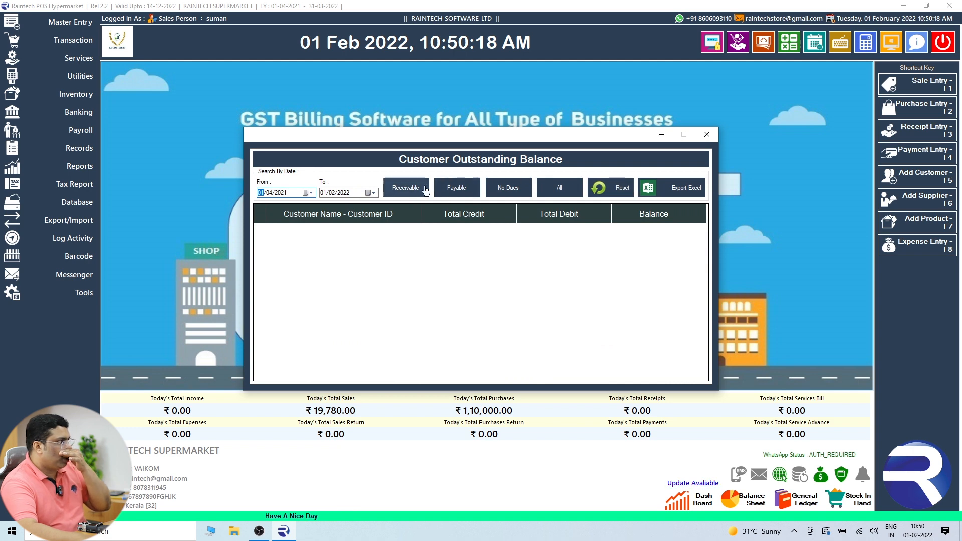
pyautogui.click(399, 187)
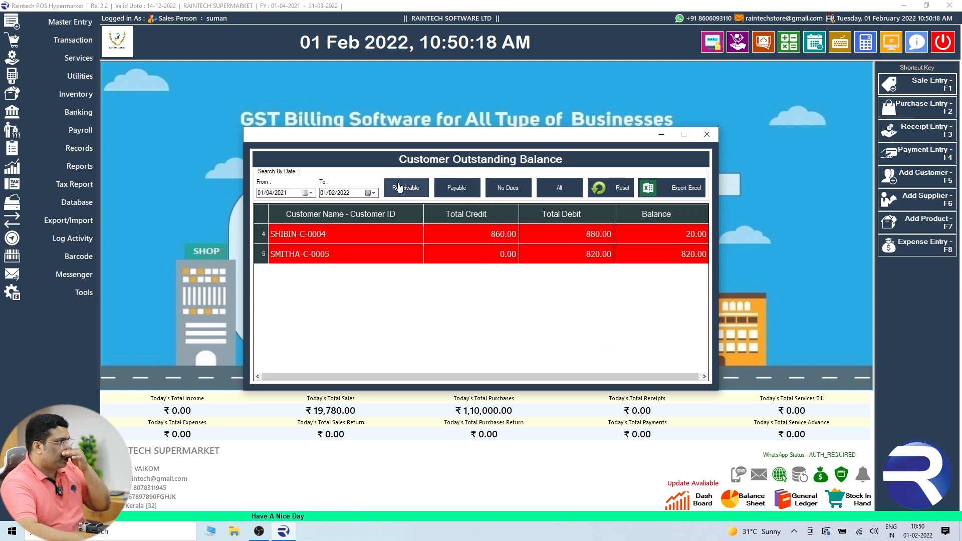
pyautogui.click(287, 239)
pyautogui.click(289, 256)
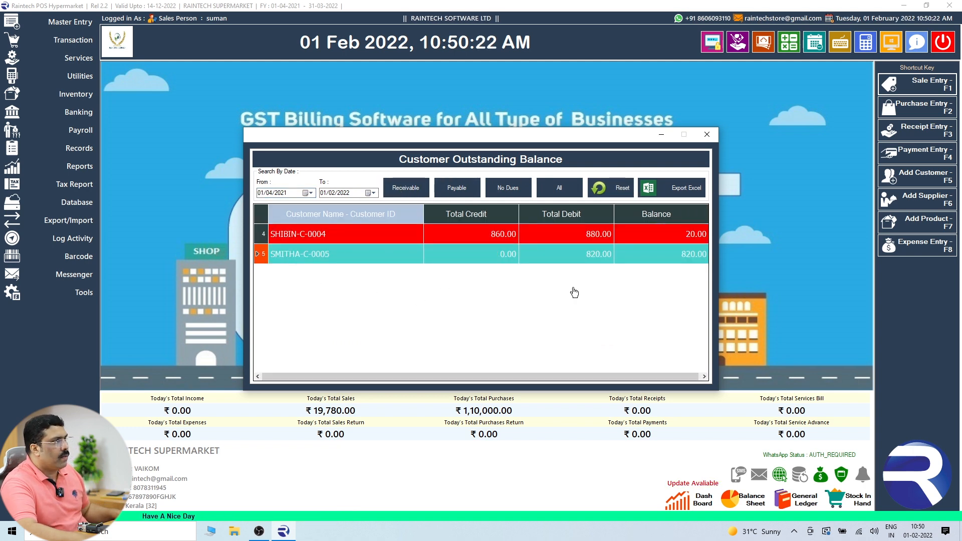
pyautogui.click(707, 134)
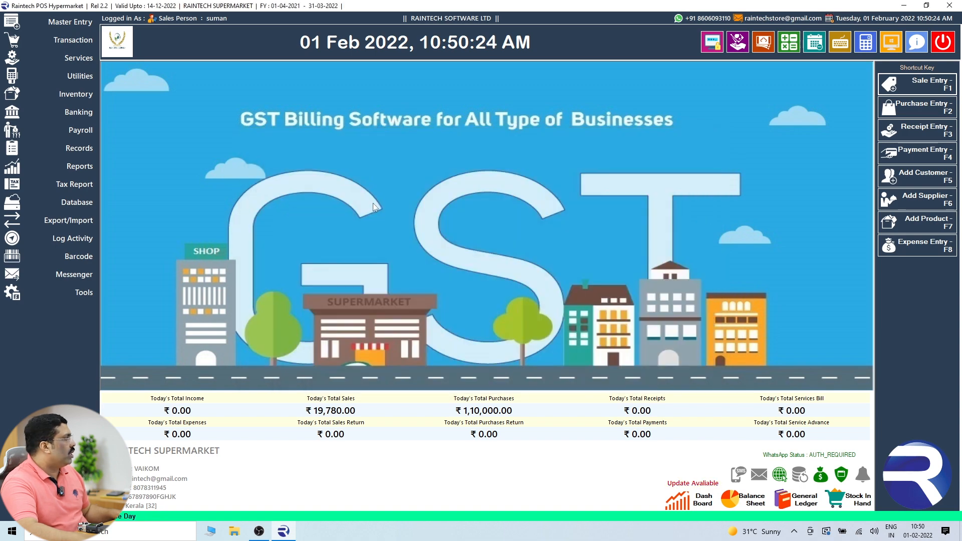
# Start a new sale for customer DILIP and add 10 MOUSE to the cart.
pyautogui.click(904, 84)
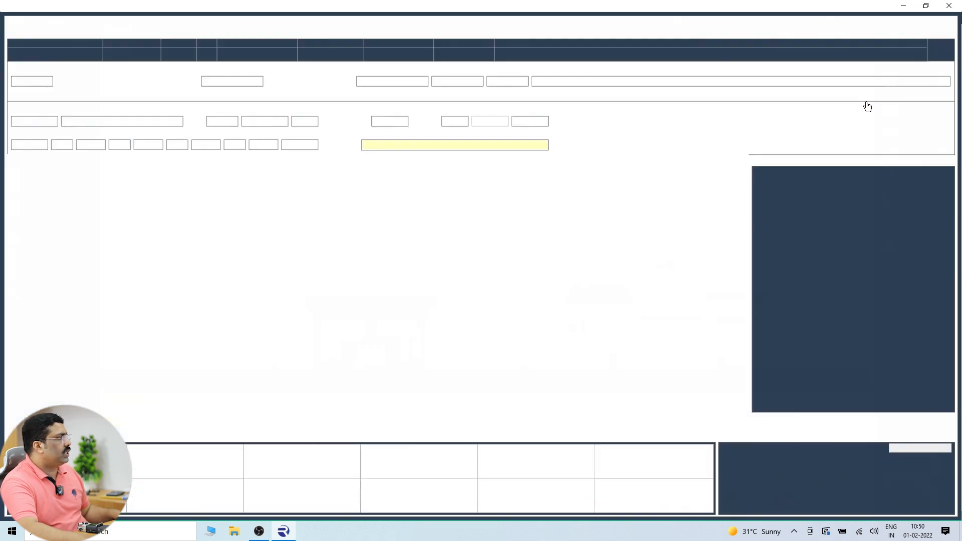
pyautogui.click(172, 82)
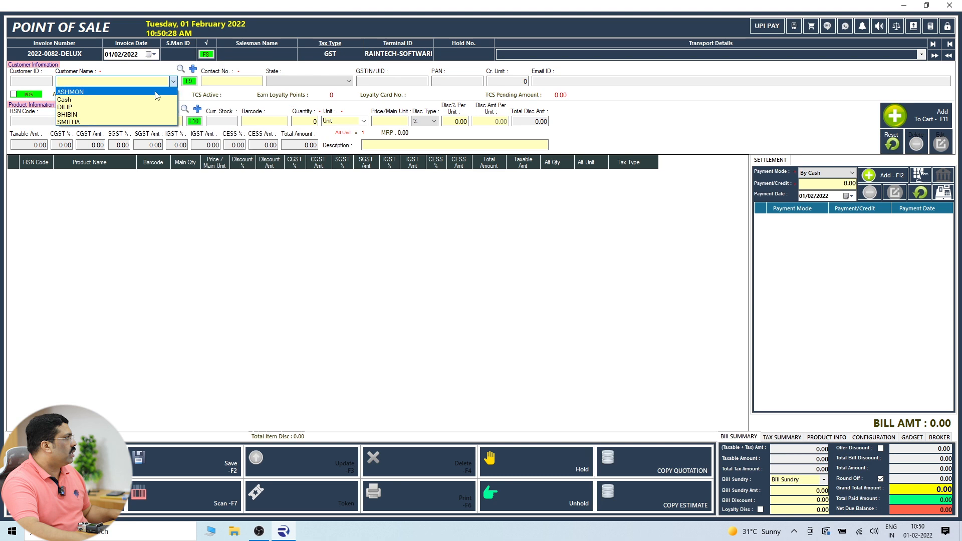
pyautogui.click(145, 108)
pyautogui.click(193, 121)
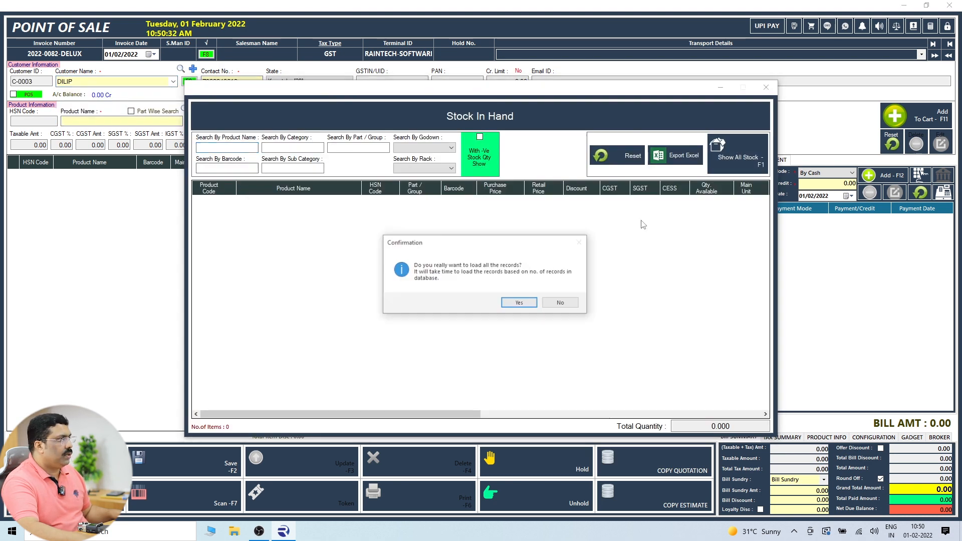
pyautogui.click(519, 302)
pyautogui.doubleClick(251, 303)
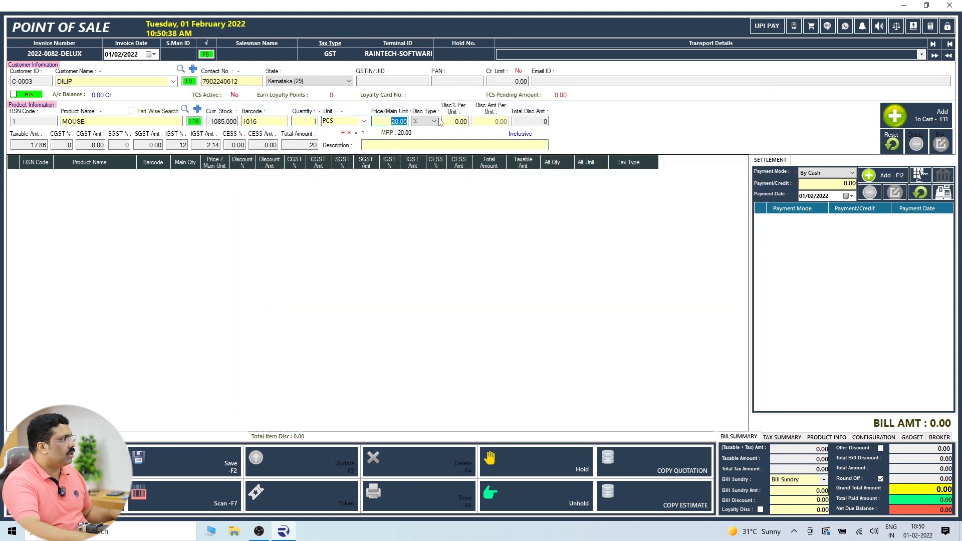
pyautogui.moveTo(308, 121); pyautogui.dragTo(334, 118)
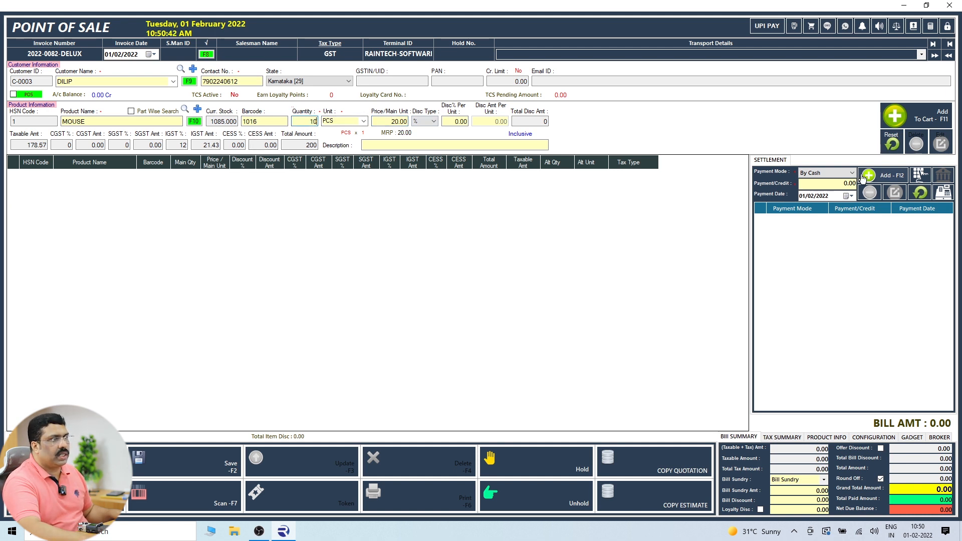
pyautogui.press('F11')
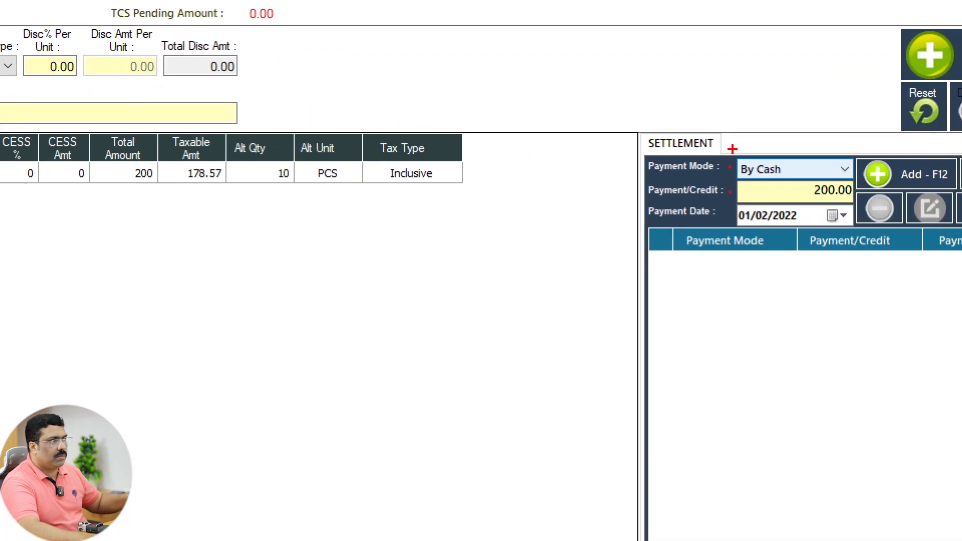
# Settle the 200.00 bill on Credit Terms - 15 days and save the invoice.
pyautogui.click(801, 170)
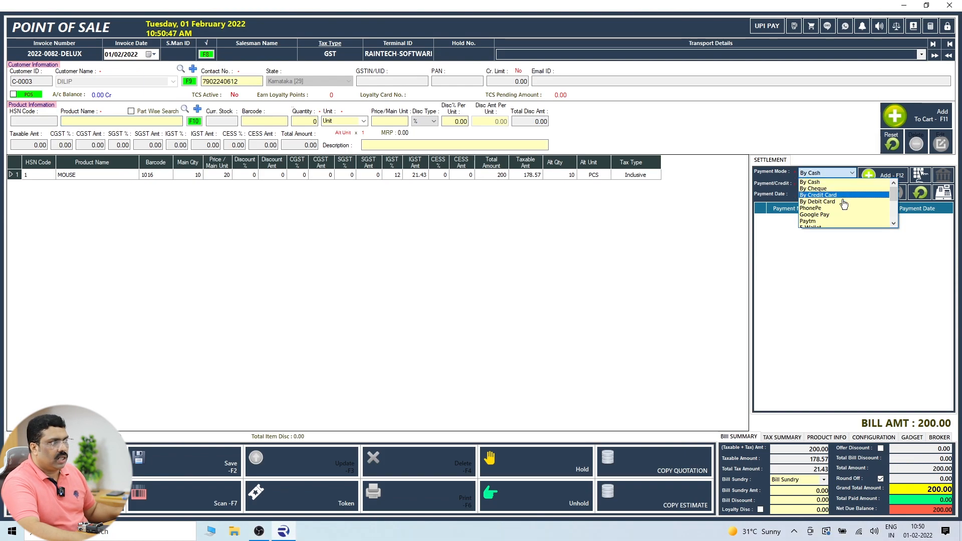
pyautogui.scroll(-1, 834, 216)
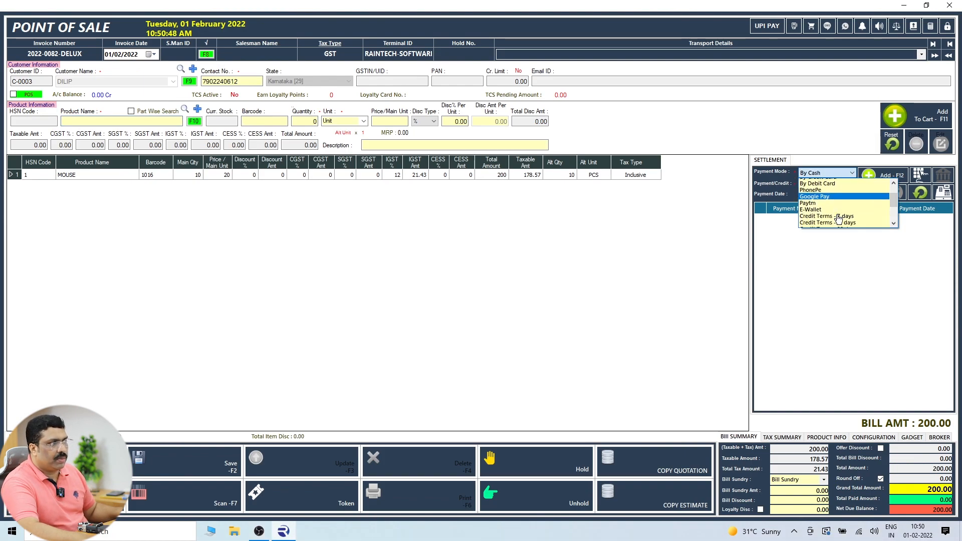
pyautogui.click(832, 221)
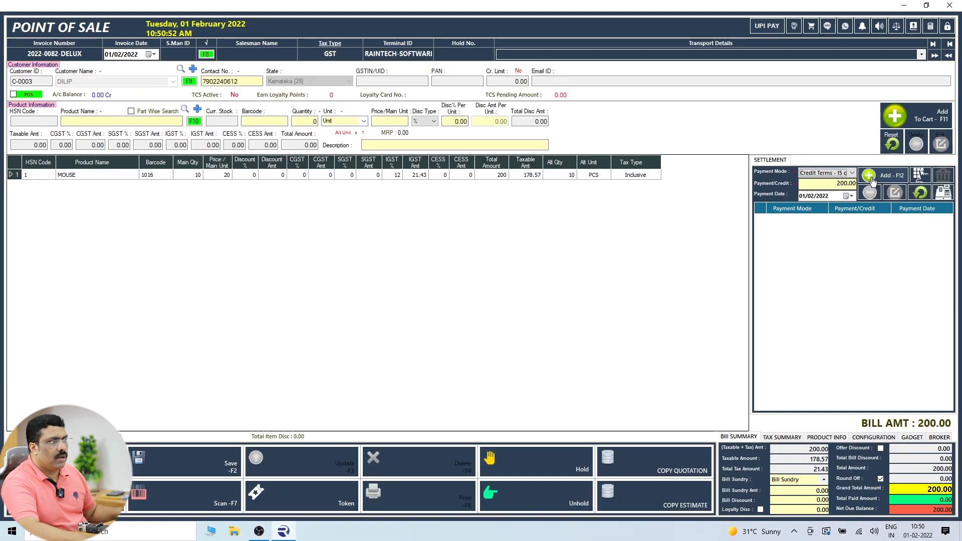
pyautogui.click(872, 178)
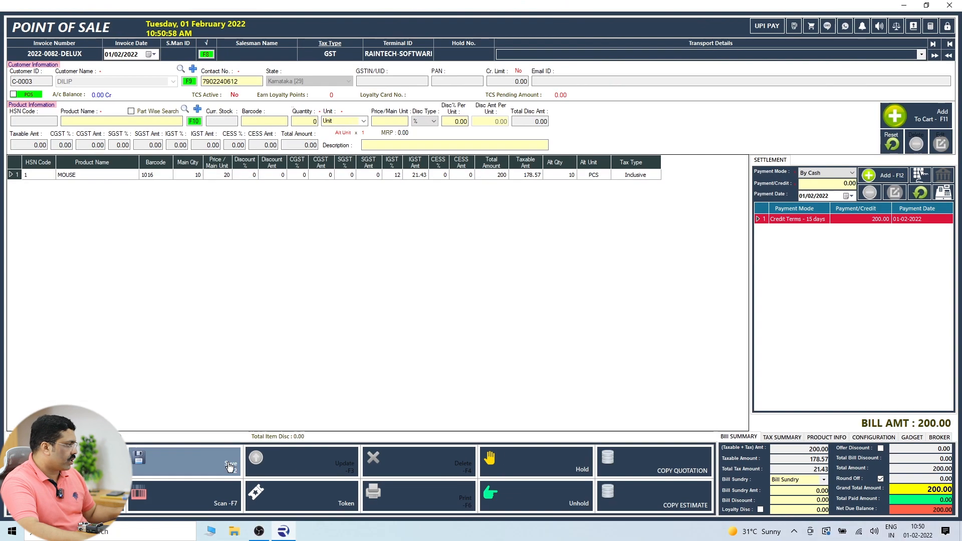
pyautogui.click(230, 467)
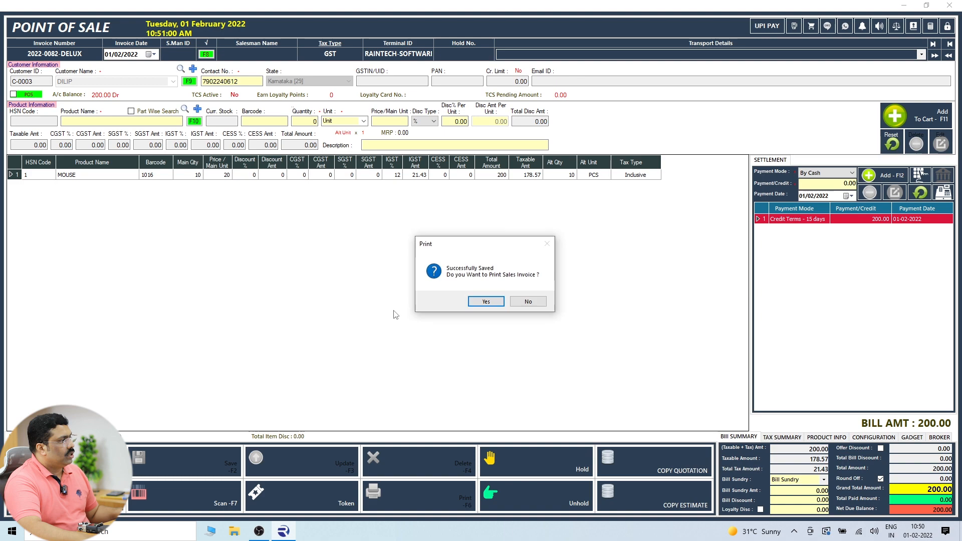
pyautogui.click(483, 300)
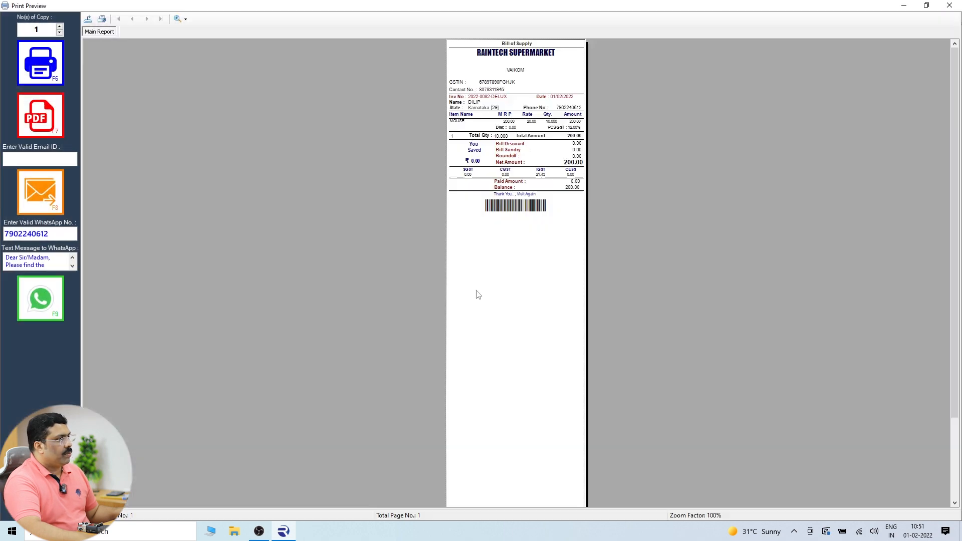
pyautogui.click(949, 6)
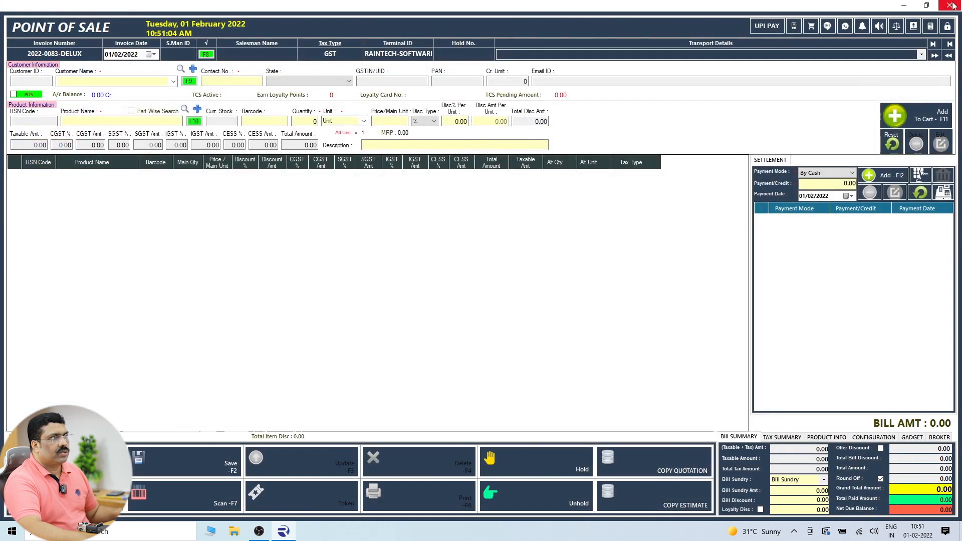
pyautogui.click(949, 6)
pyautogui.click(71, 172)
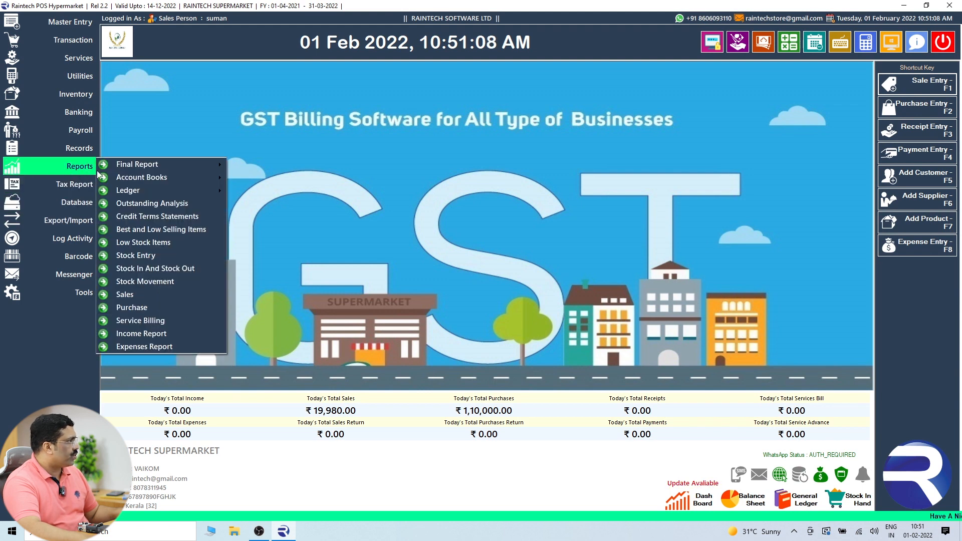
pyautogui.click(140, 202)
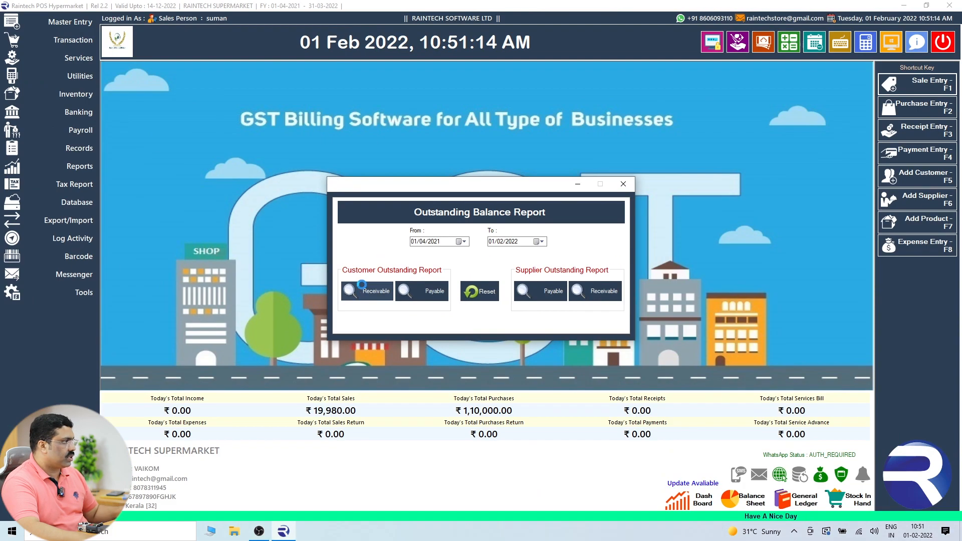
pyautogui.click(383, 315)
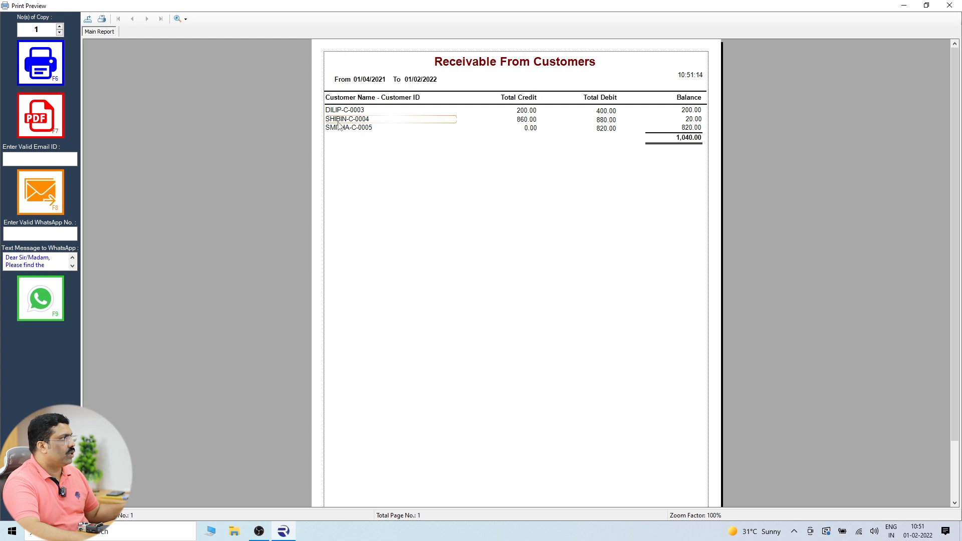
pyautogui.click(338, 113)
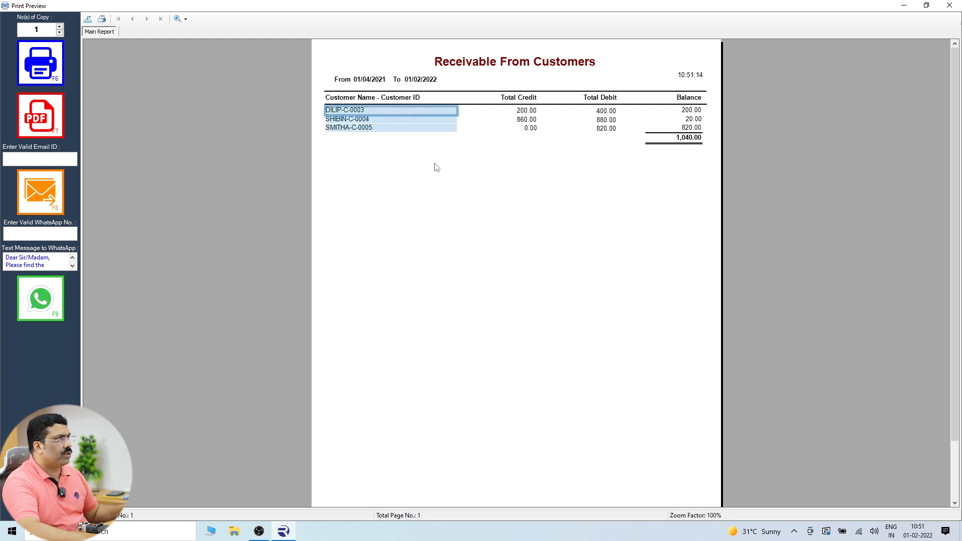
pyautogui.press('Escape')
pyautogui.click(523, 300)
pyautogui.click(553, 174)
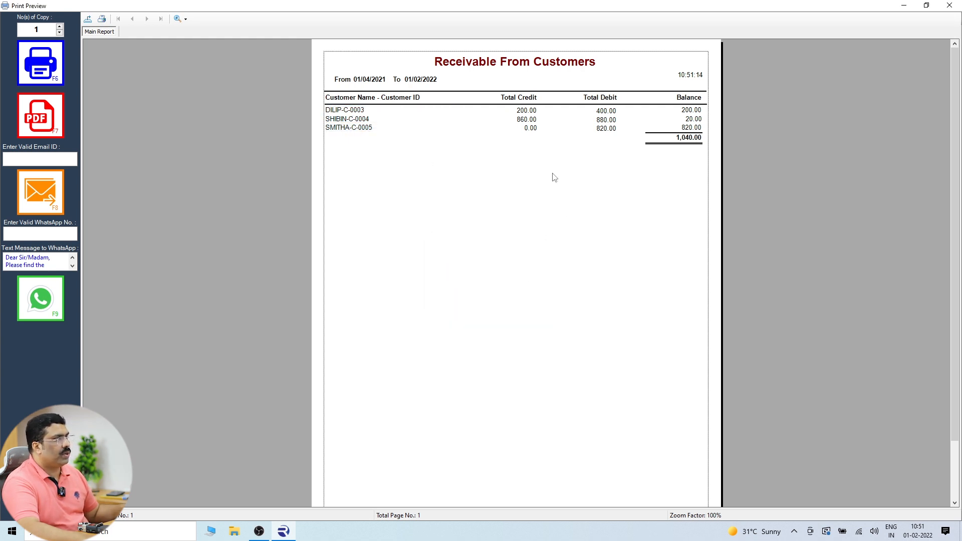
pyautogui.click(690, 112)
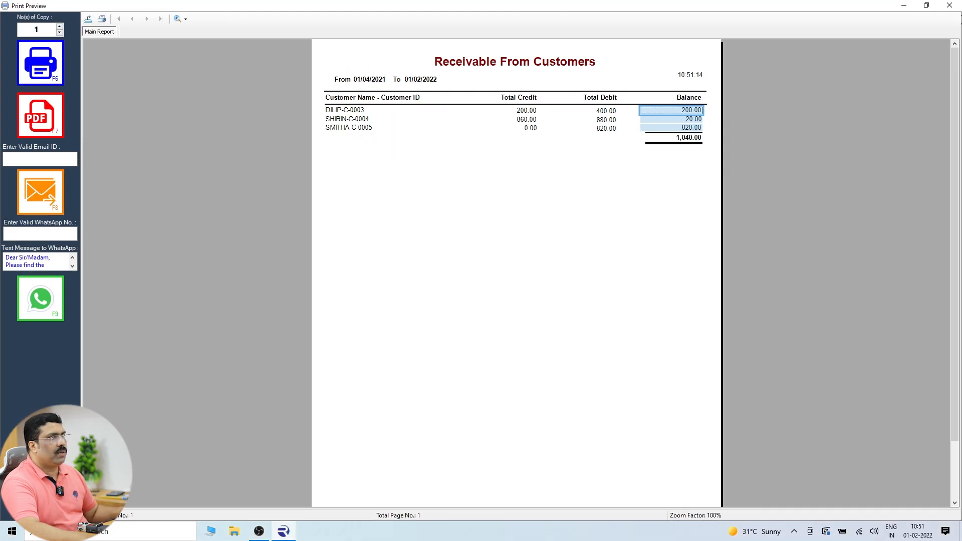
pyautogui.click(950, 6)
pyautogui.click(623, 184)
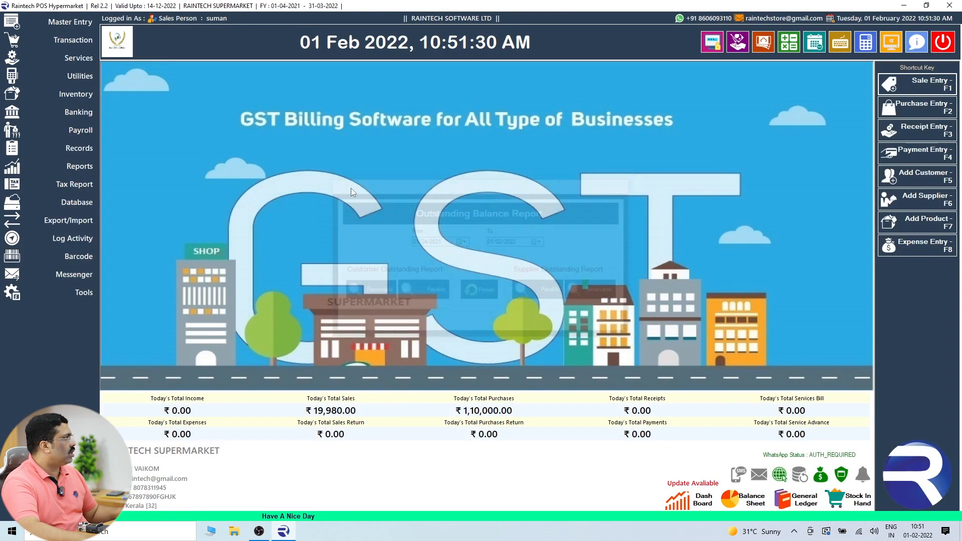
# List customer receivables, showing DILIP's new 200.00 alongside the 20.00 and 820.00 balances.
pyautogui.click(75, 167)
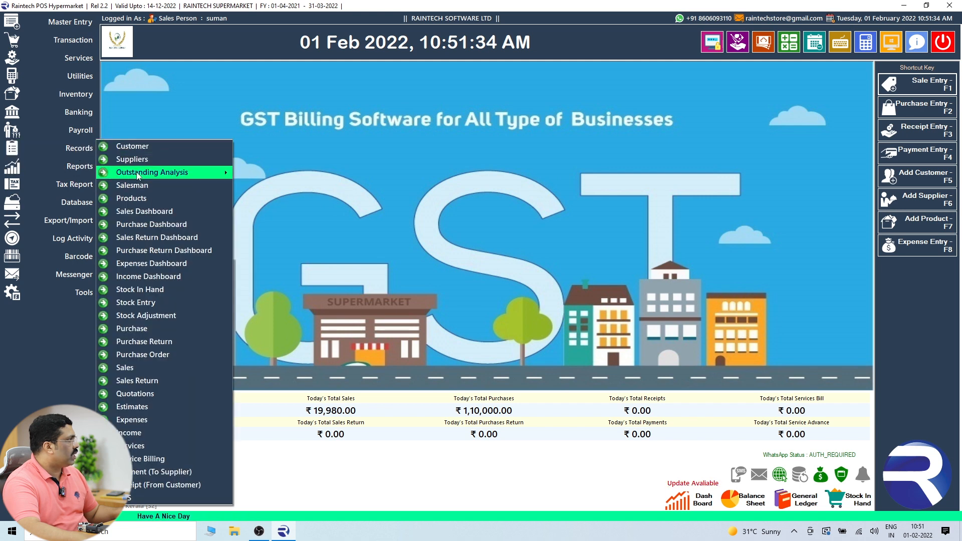
pyautogui.moveTo(139, 175)
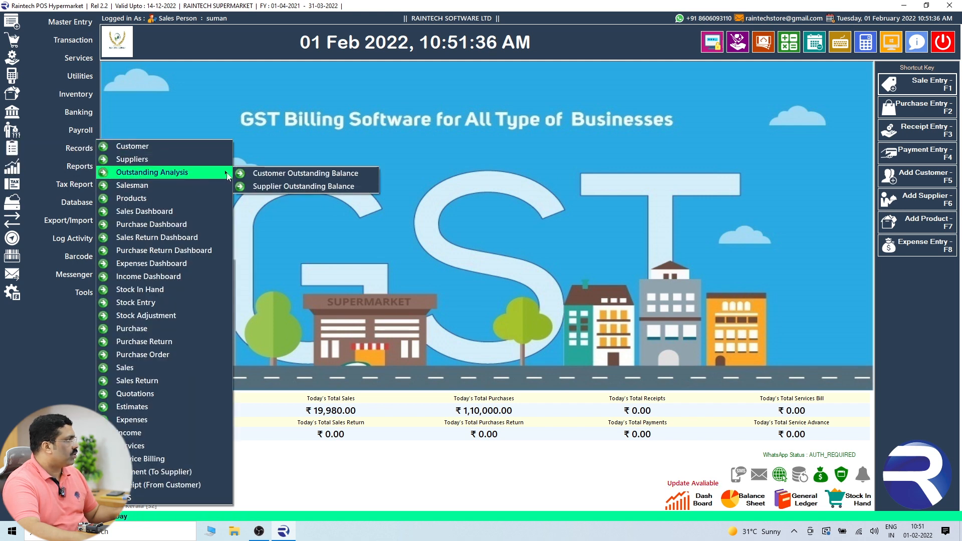
pyautogui.click(262, 175)
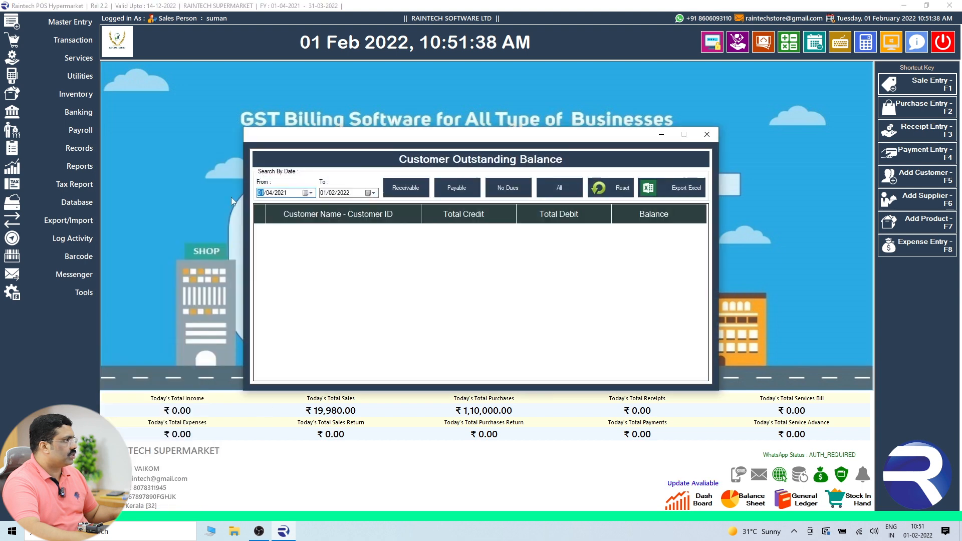
pyautogui.click(396, 194)
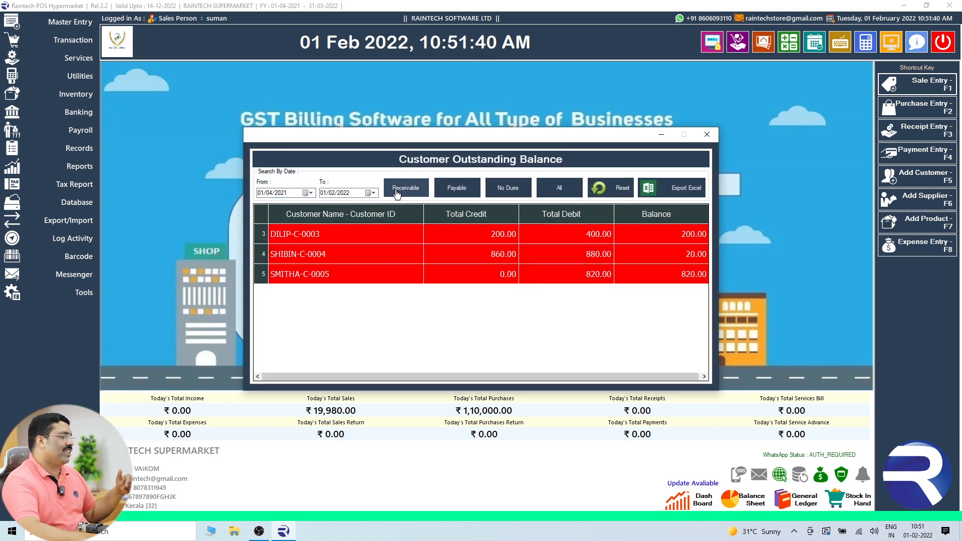